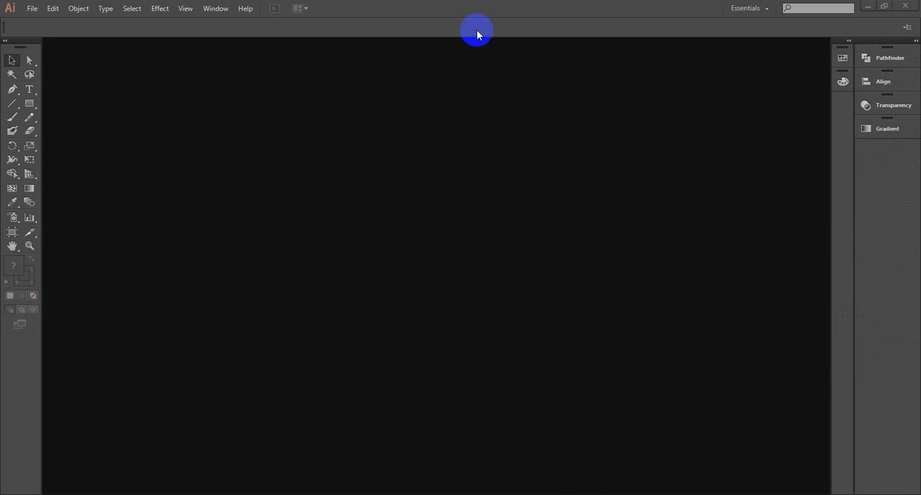
- Dock the Color Guide panel beneath the Gradient panel, and detach and close it again
click(215, 7)
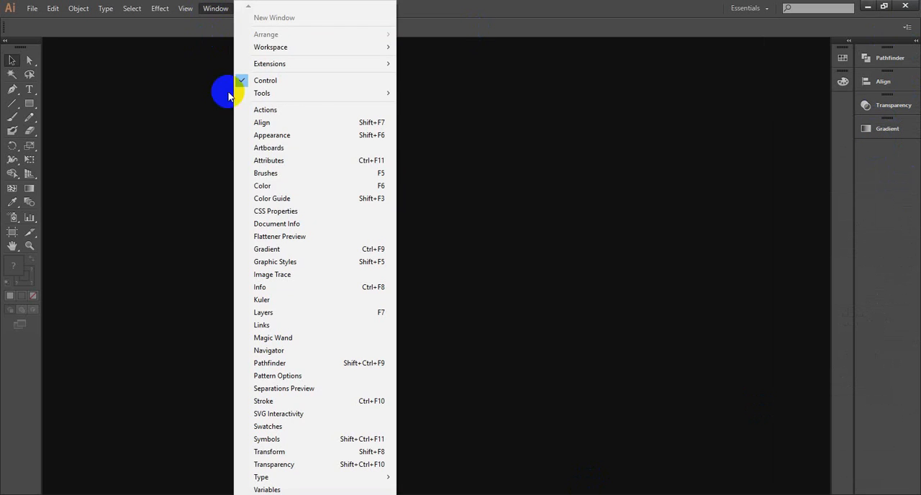
click(268, 199)
click(602, 101)
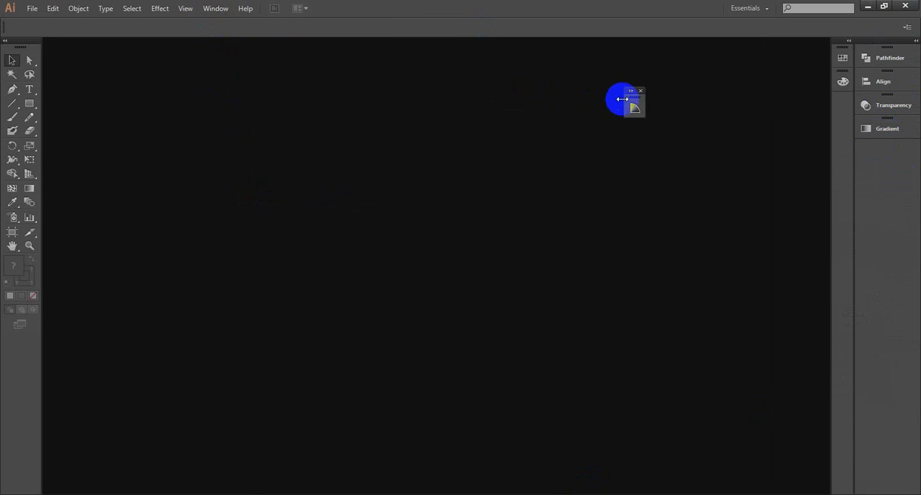
drag(617, 96, 891, 181)
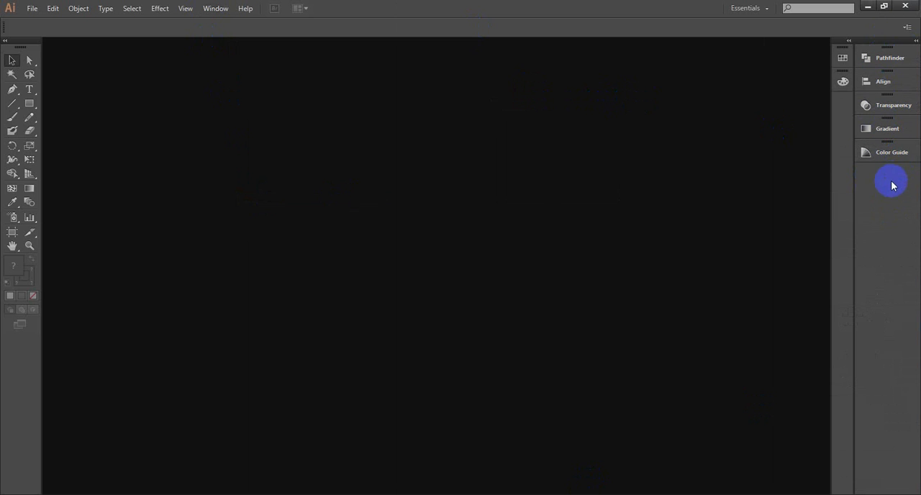
drag(893, 158, 719, 160)
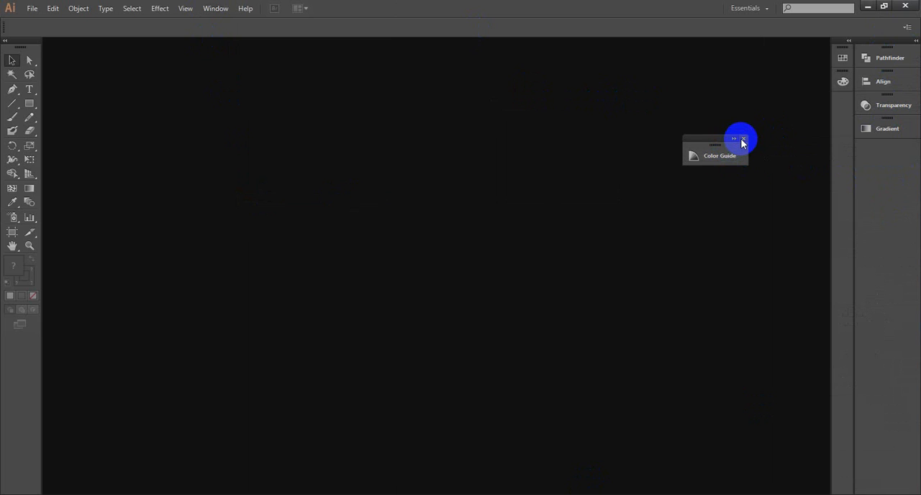
click(743, 139)
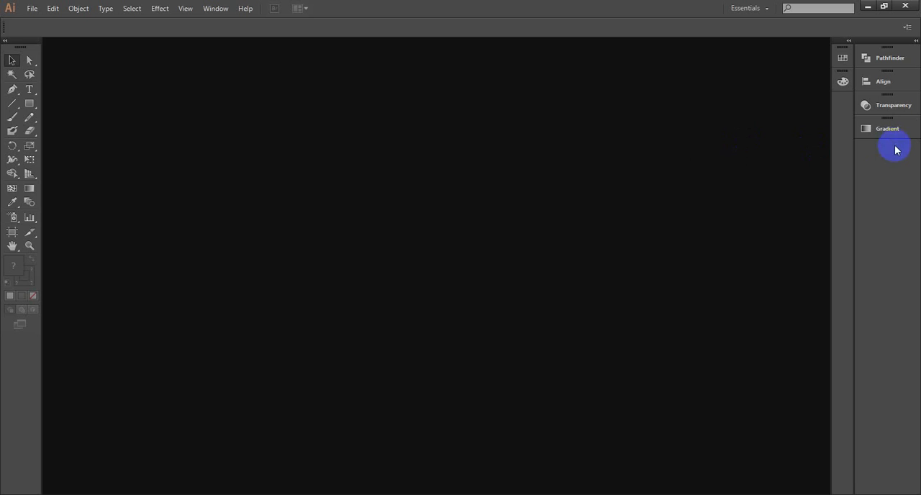
- Detach the Gradient, Transparency, Align and Pathfinder panels from the dock and close each of them
drag(884, 131, 607, 159)
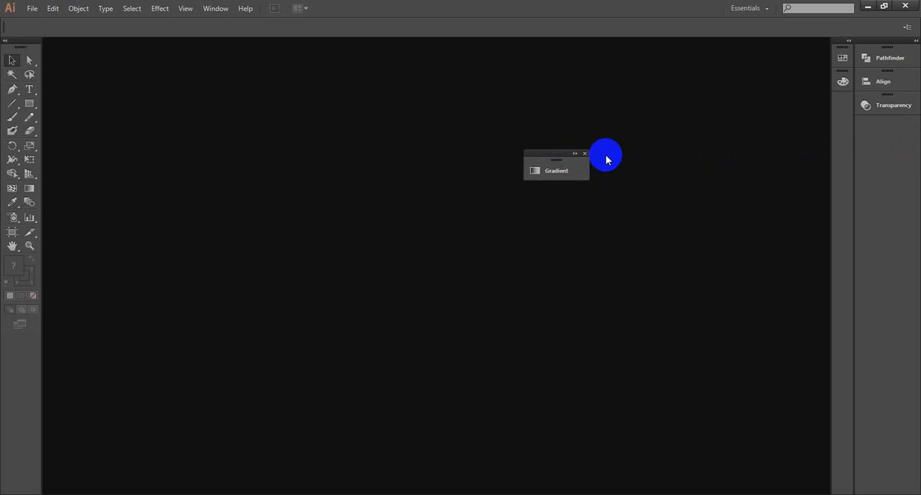
click(585, 155)
drag(880, 105, 575, 136)
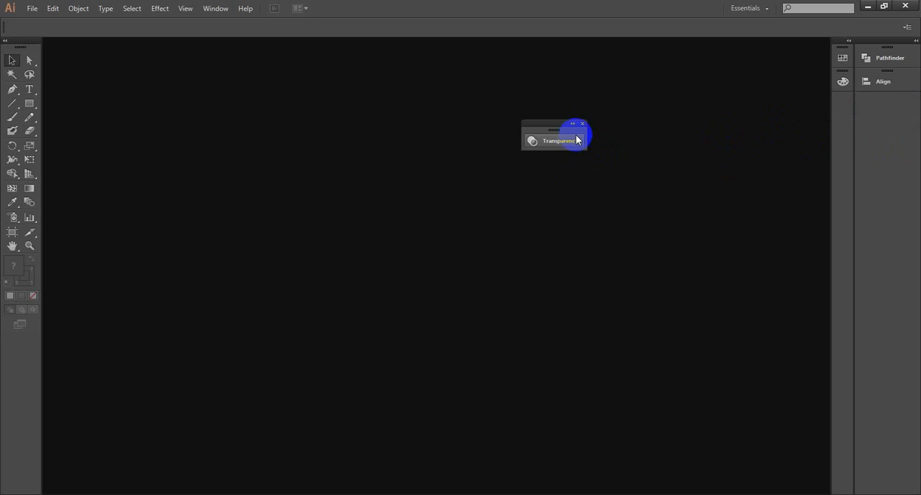
click(586, 123)
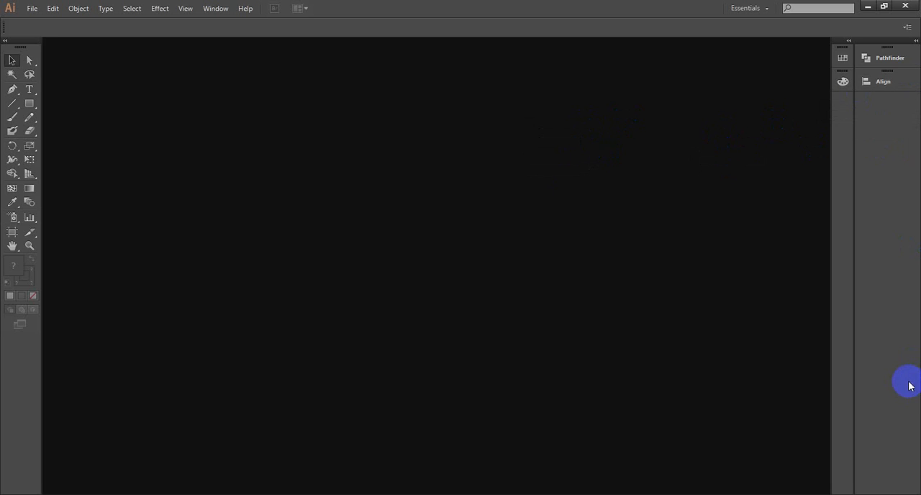
drag(885, 81, 669, 121)
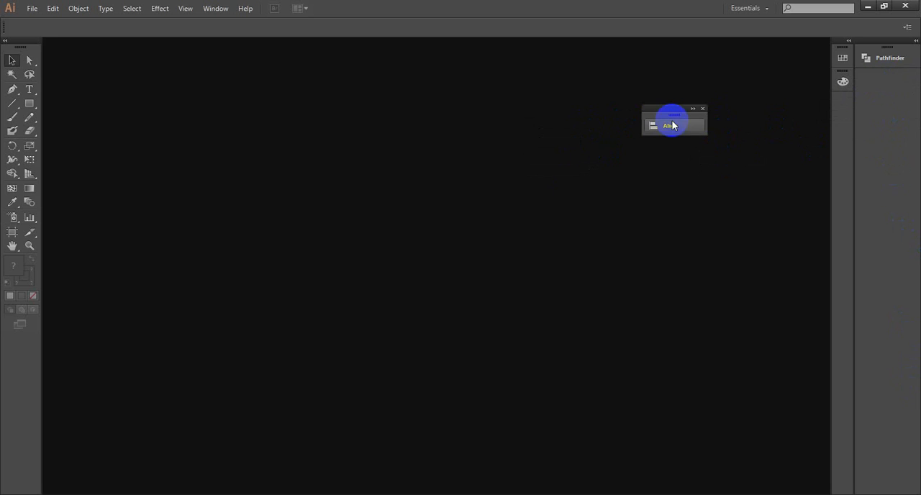
click(701, 110)
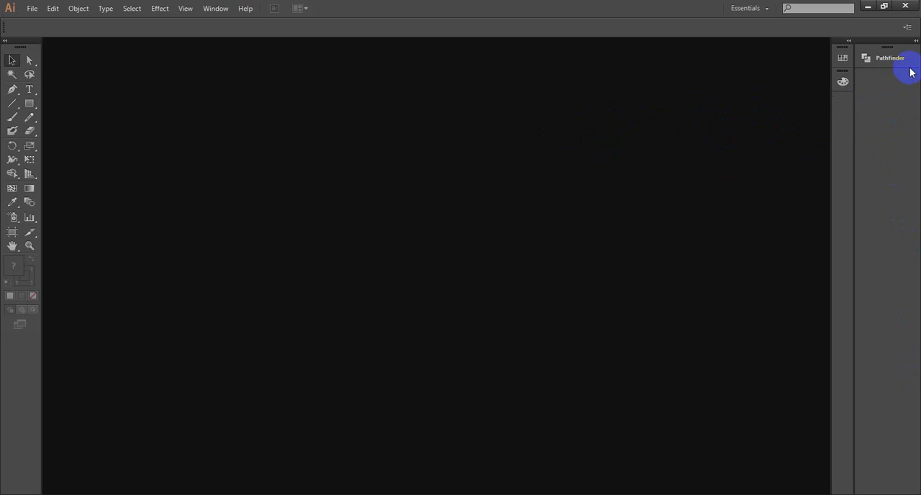
drag(904, 58, 549, 142)
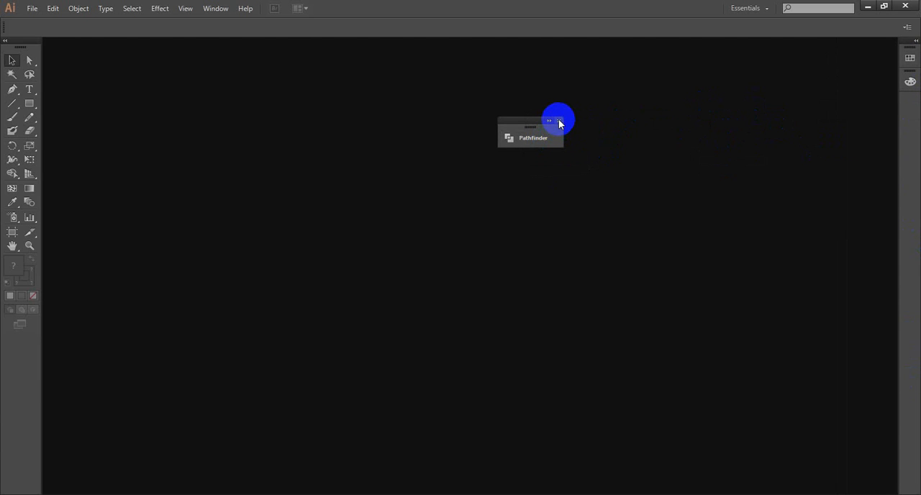
click(558, 119)
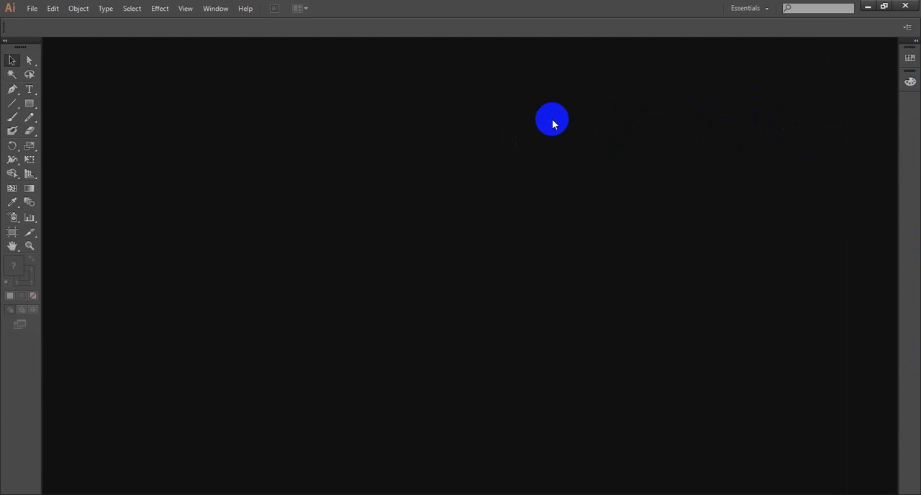
- Show the Align panel and dock it as its own column beside the Swatches and Color icons, at the workspace edge
click(215, 6)
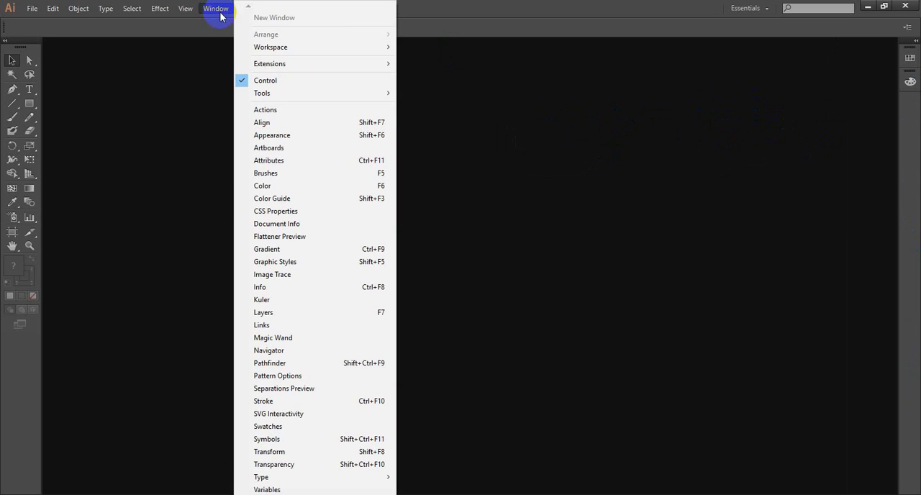
click(265, 125)
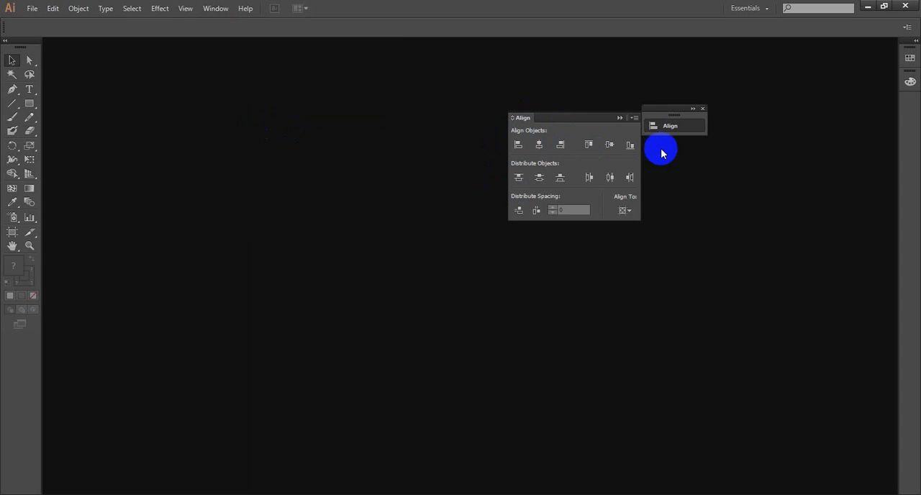
click(619, 118)
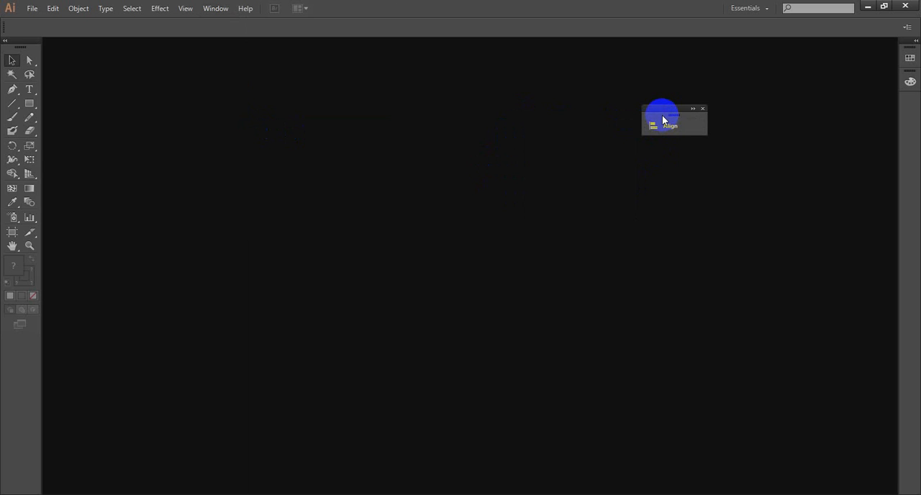
click(662, 124)
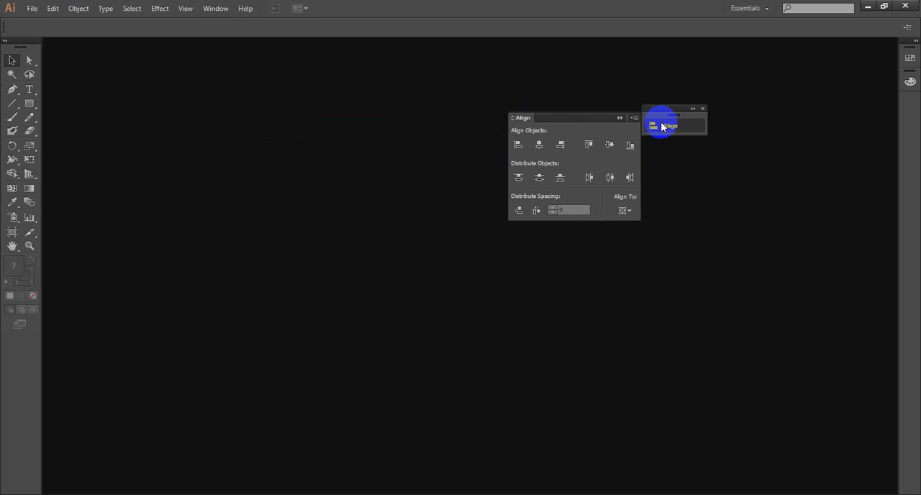
click(620, 119)
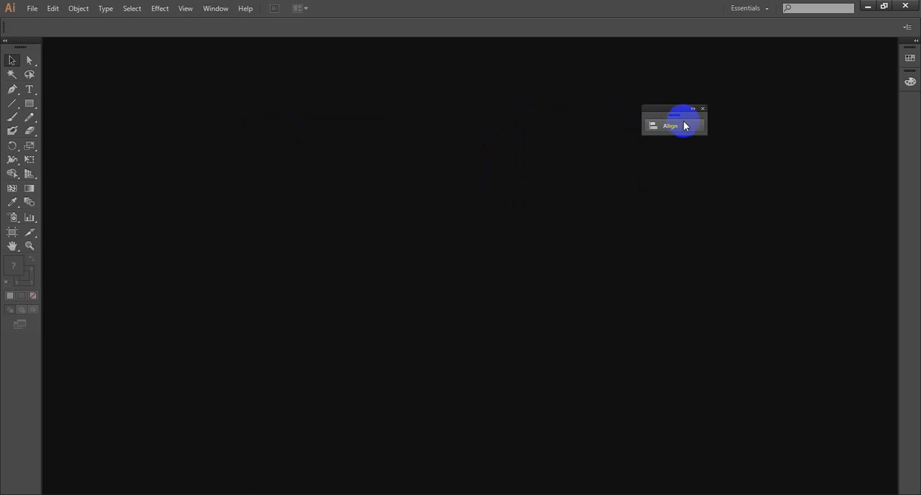
drag(680, 119, 910, 72)
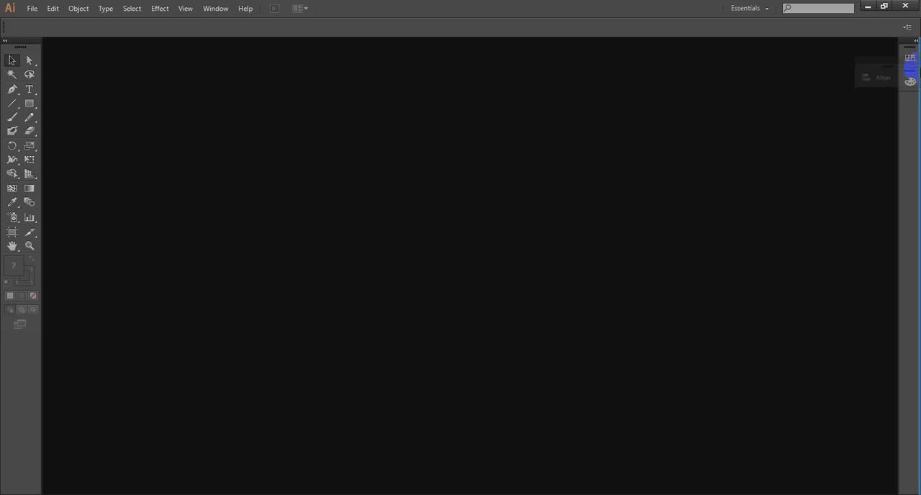
drag(910, 72, 909, 70)
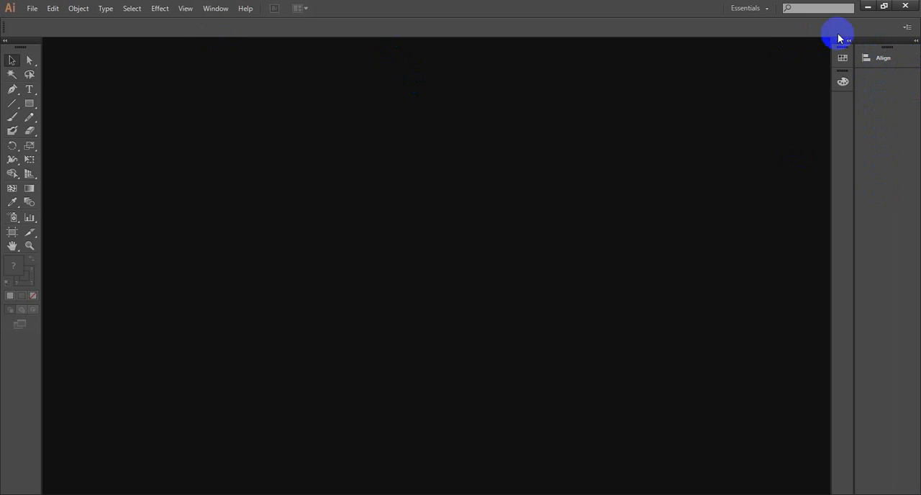
- Expand the docked Align column so that its full set of options stays displayed
click(868, 60)
click(868, 61)
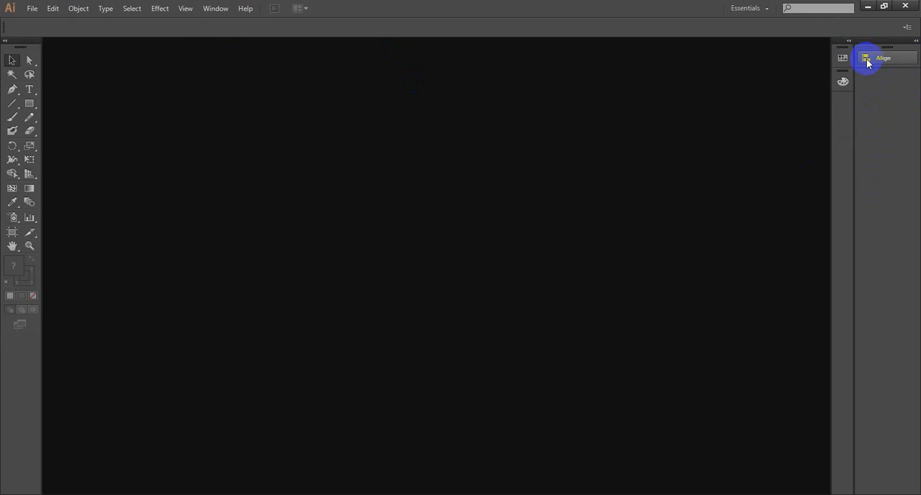
click(916, 44)
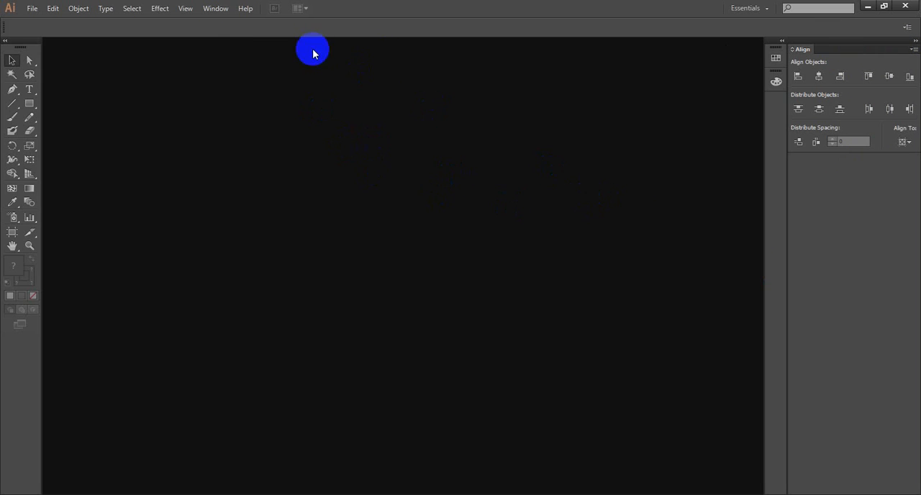
- Show the Pathfinder panel and dock it directly beneath the Align panel
click(216, 8)
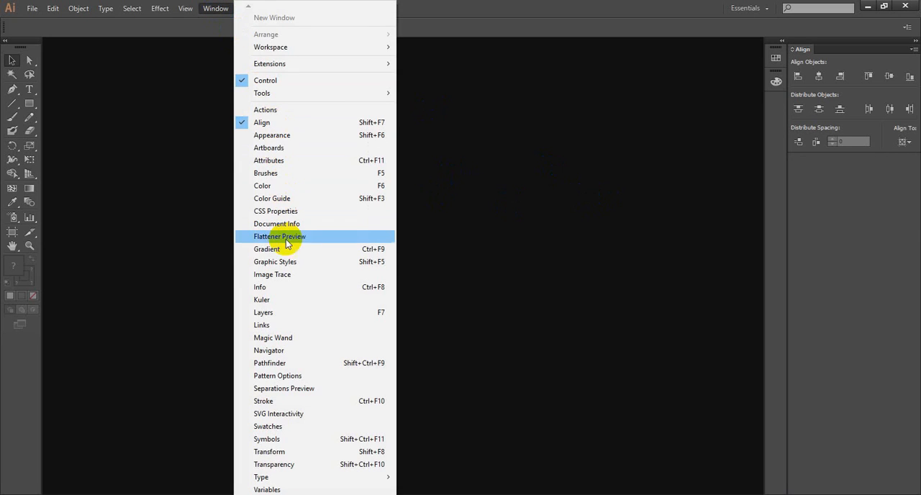
click(290, 366)
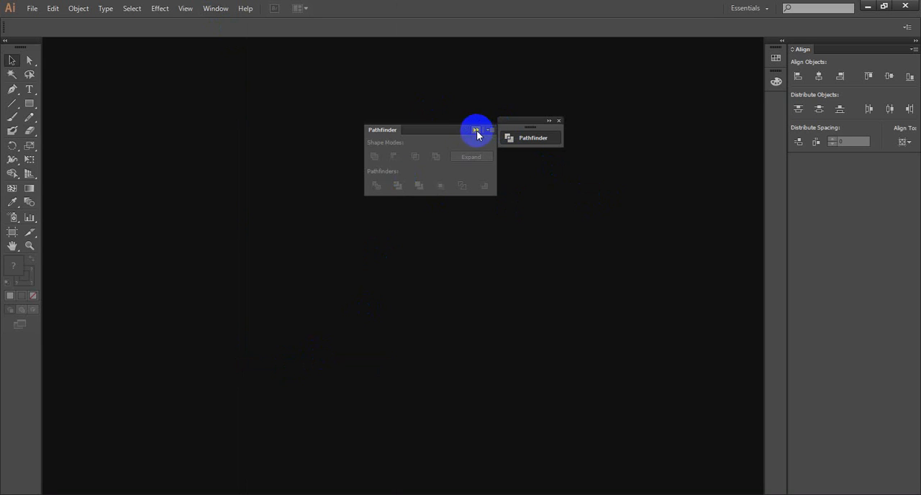
drag(512, 137, 841, 180)
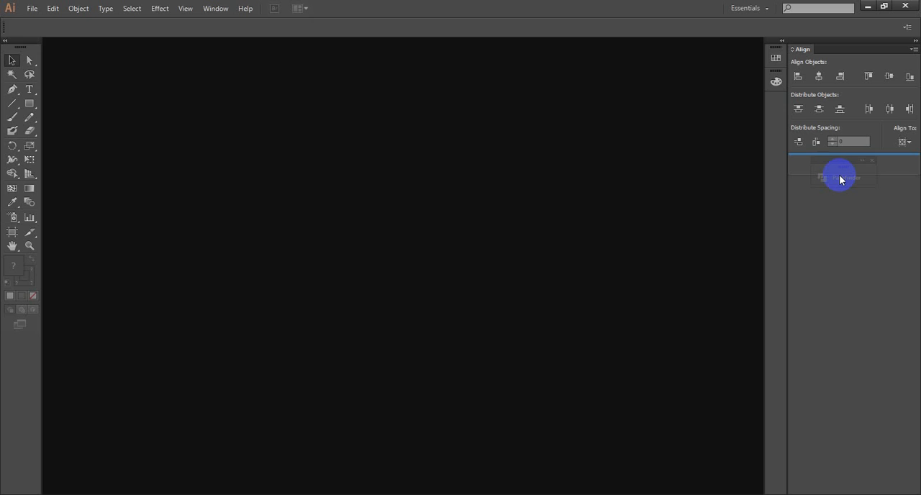
drag(841, 179, 840, 179)
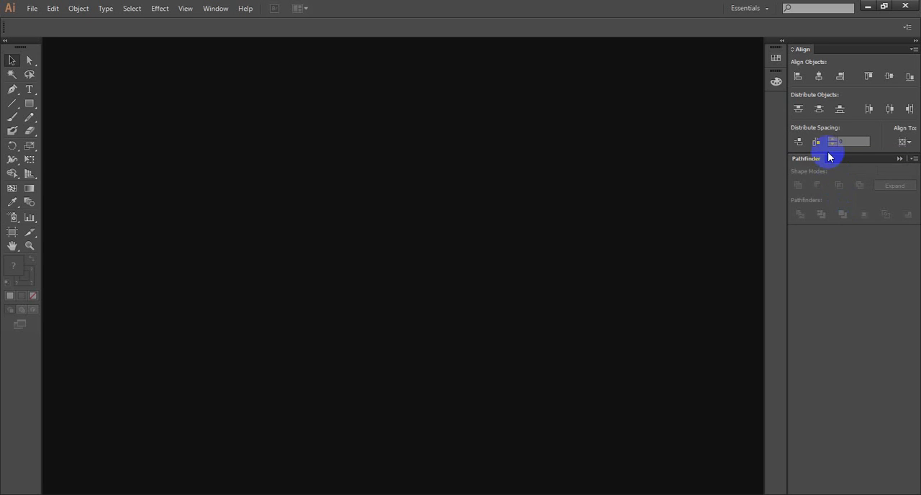
- Show the Transparency panel and dock it directly beneath the Pathfinder panel
click(210, 10)
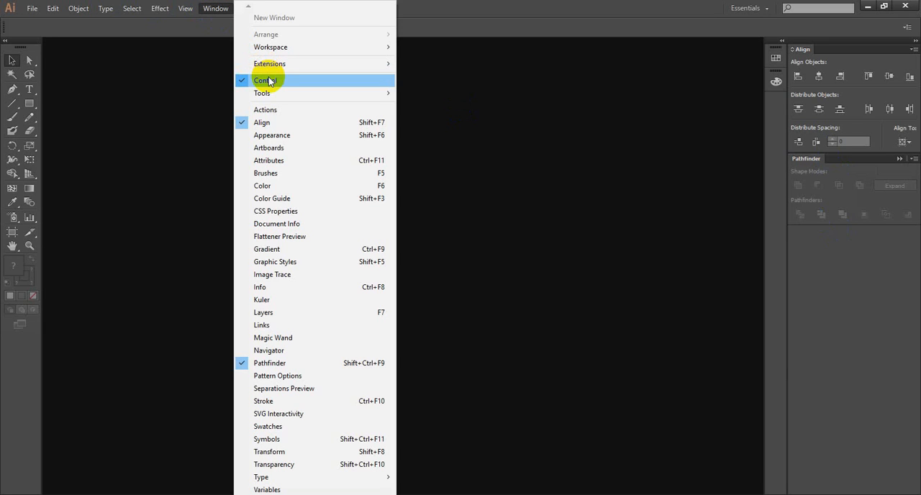
click(277, 465)
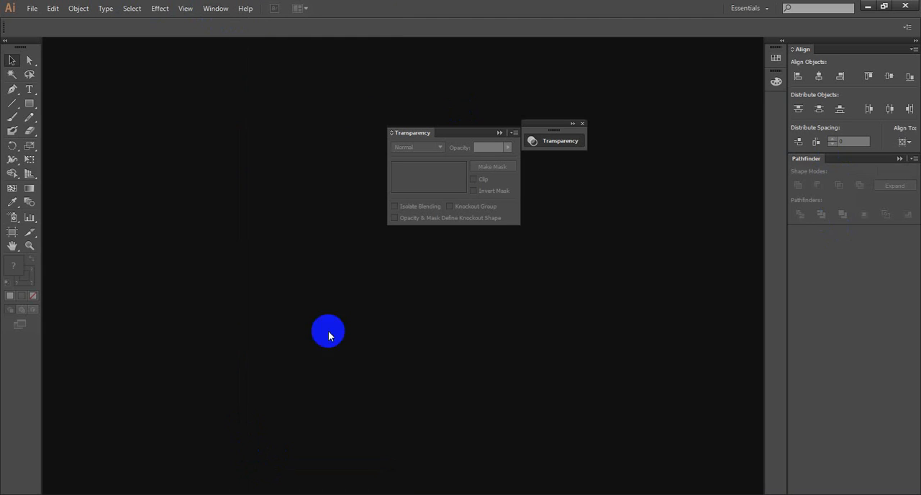
click(500, 132)
drag(566, 148, 845, 247)
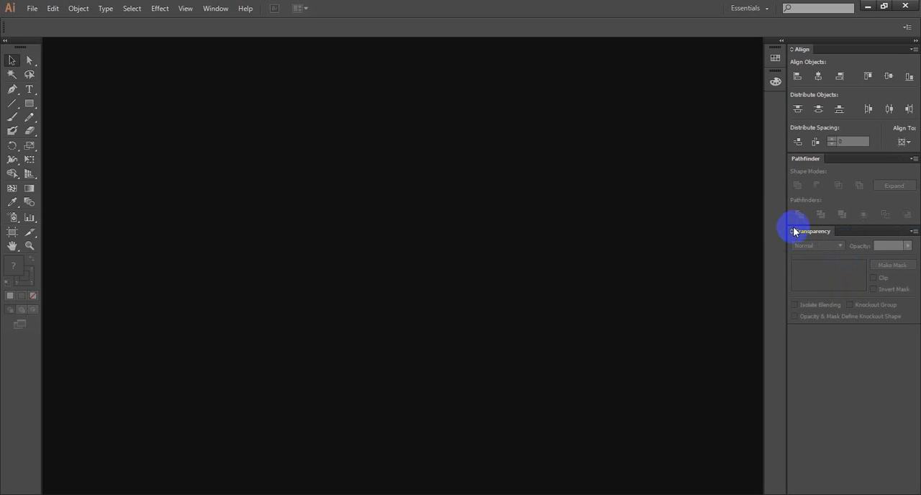
- Show the Gradient panel and dock it directly beneath the Transparency panel
click(214, 8)
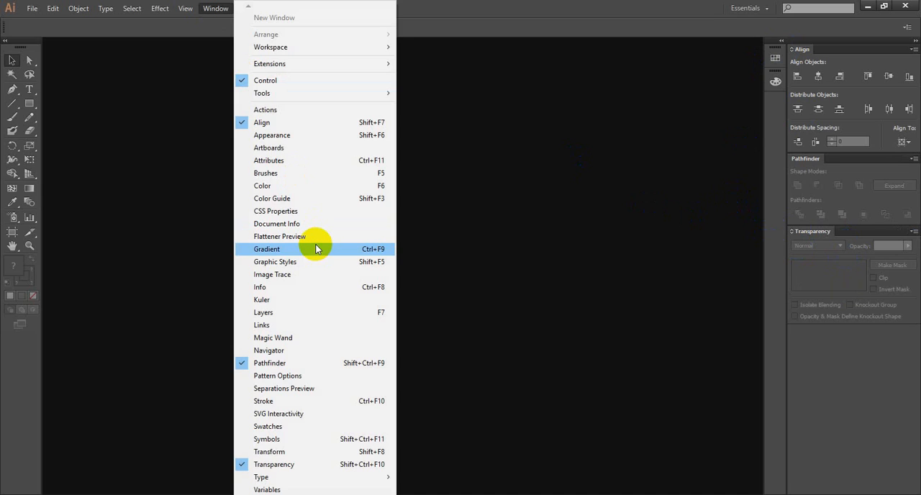
click(315, 249)
click(561, 173)
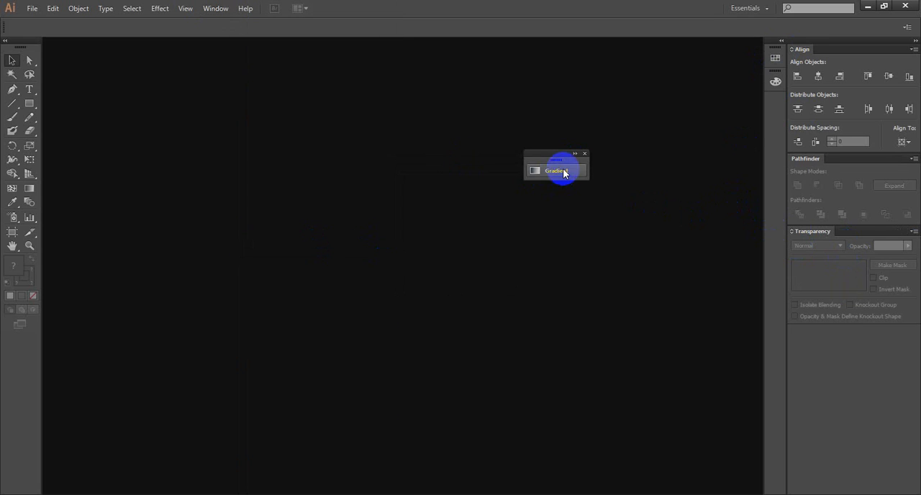
drag(566, 173, 865, 342)
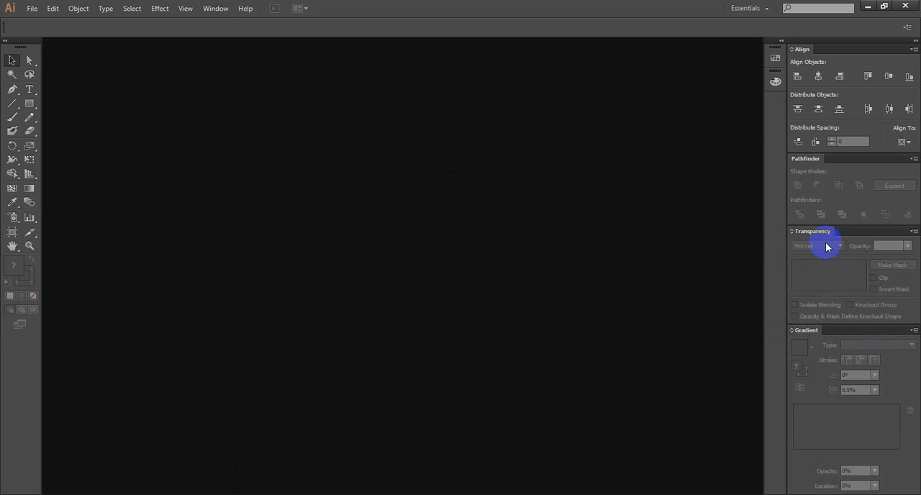
- Examine the docked Swatches and Color panels, collapsing each one again
click(774, 57)
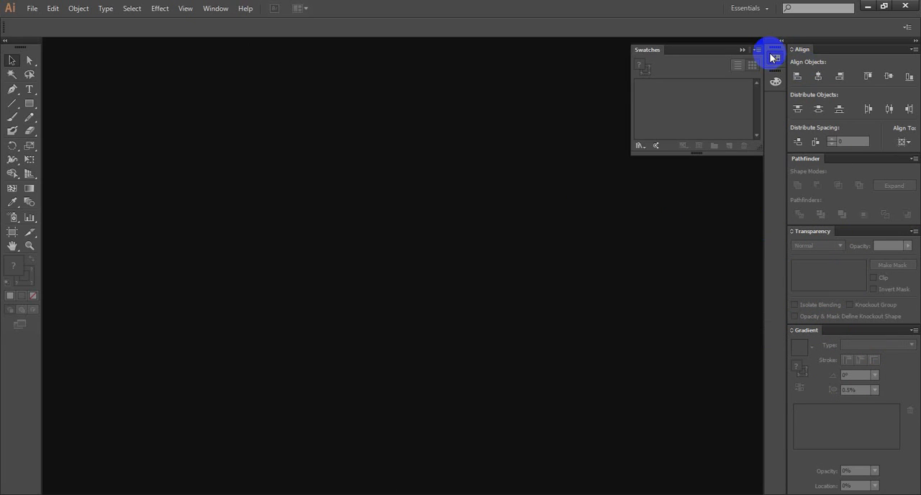
click(774, 58)
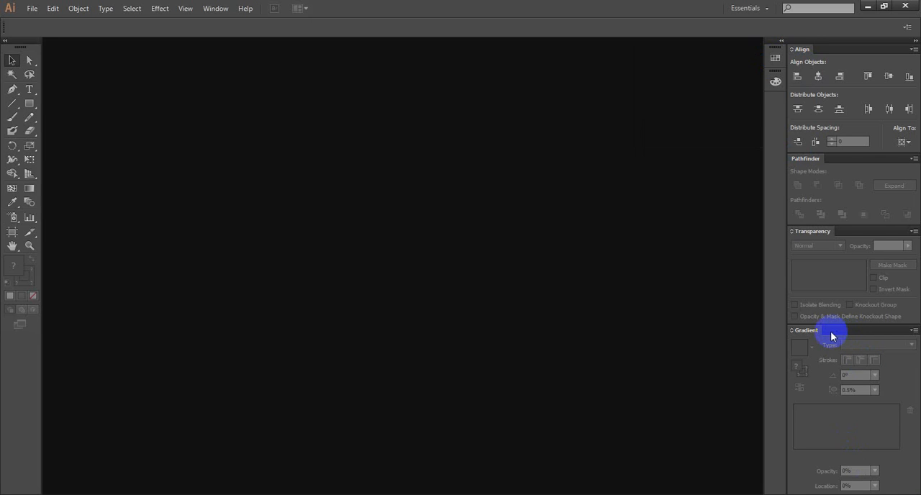
click(775, 81)
click(776, 82)
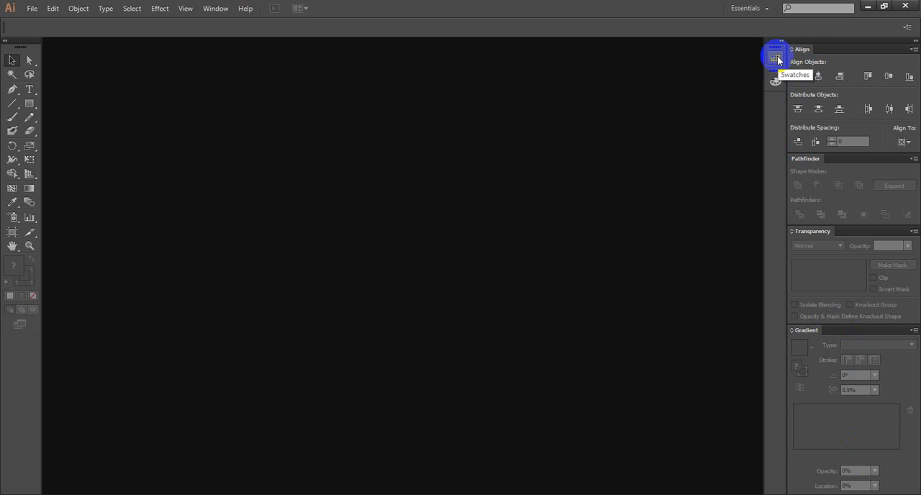
click(31, 12)
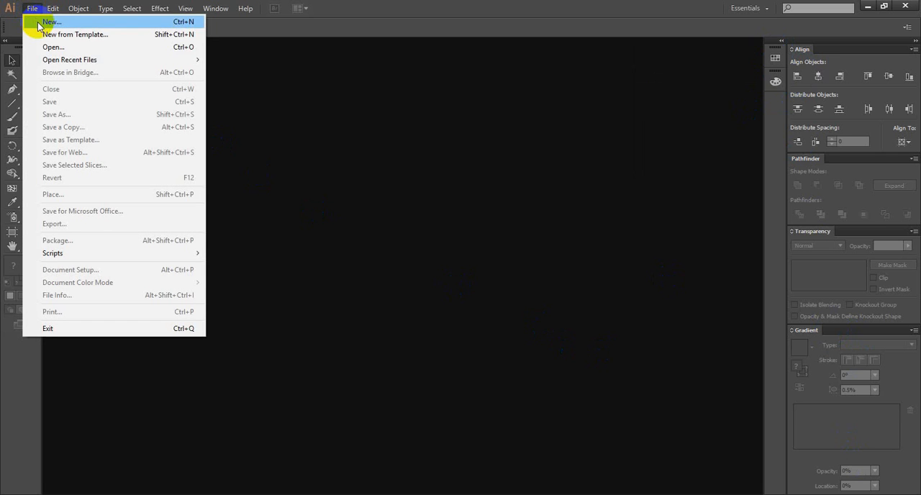
click(38, 22)
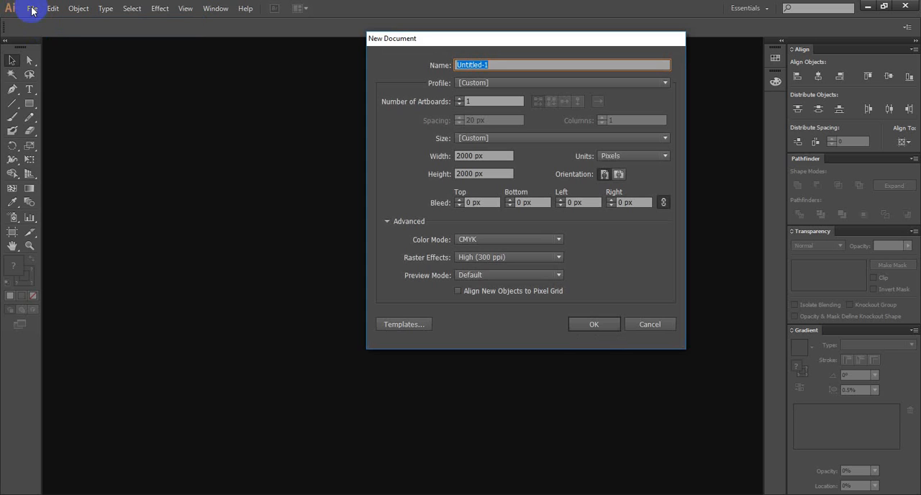
click(650, 324)
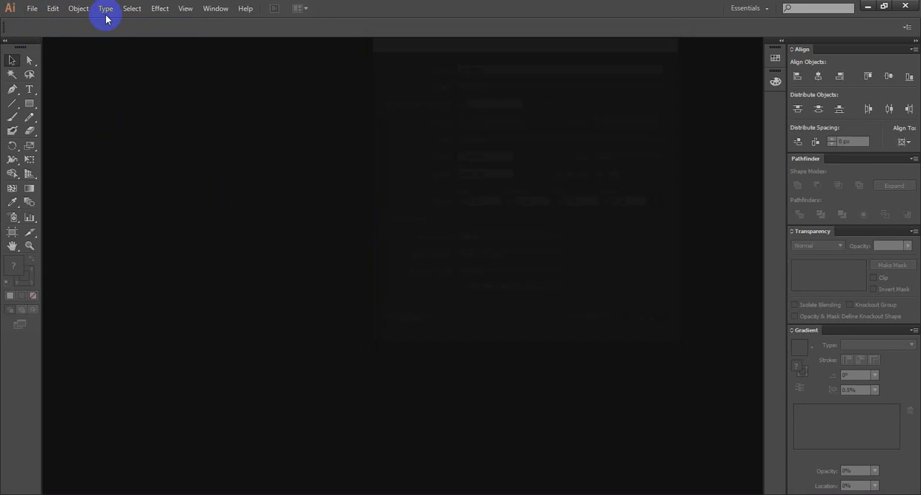
- Start a new document sized 2000 px by 2000 px, with Pixels as the units
click(34, 8)
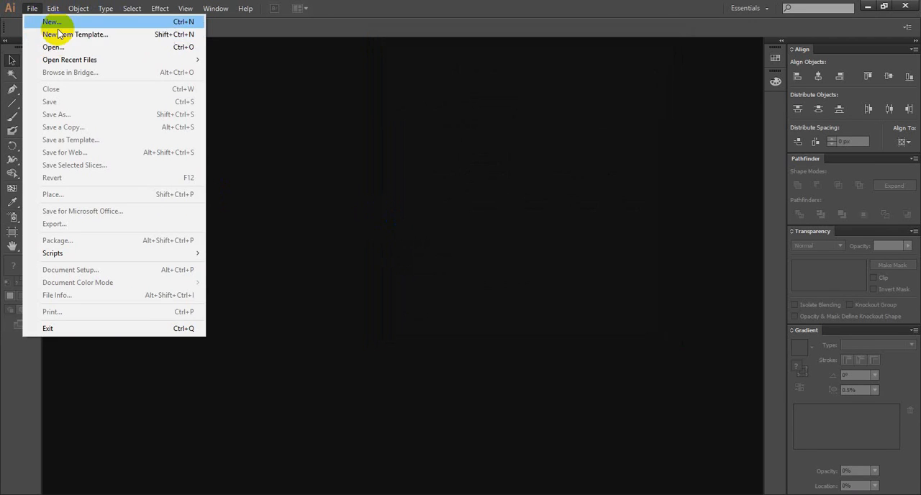
click(51, 22)
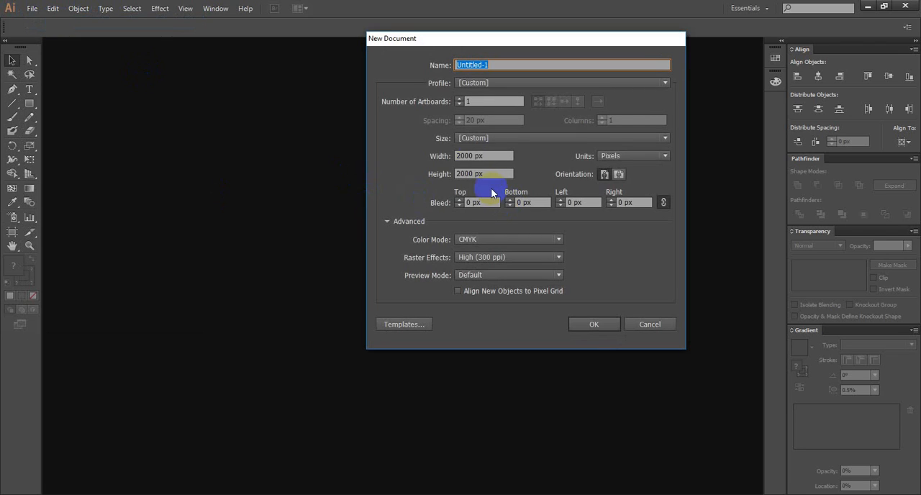
click(623, 156)
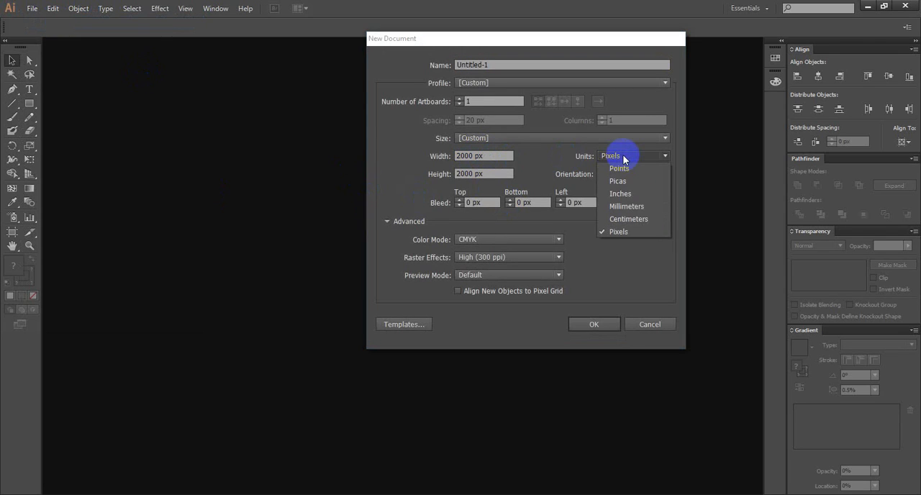
click(623, 157)
click(623, 155)
click(622, 232)
click(484, 156)
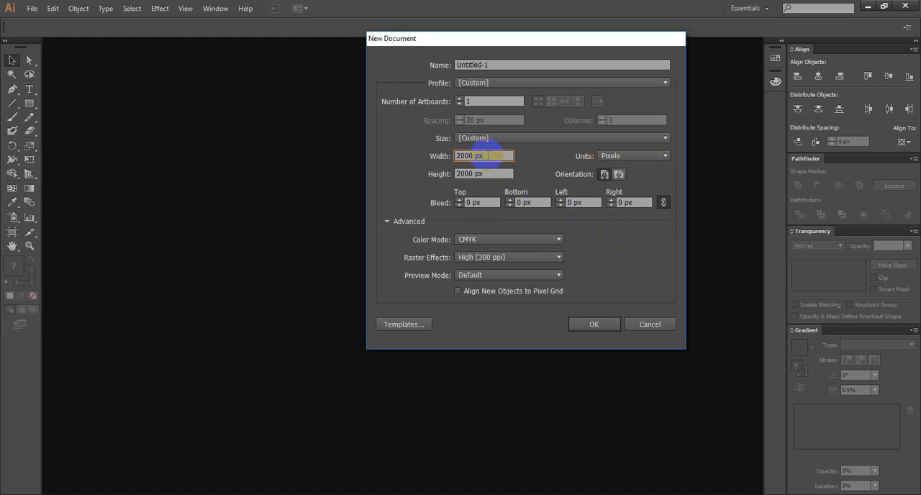
- Keep CMYK as the color mode and High (300 ppi) as the raster effects, and create the document
click(463, 240)
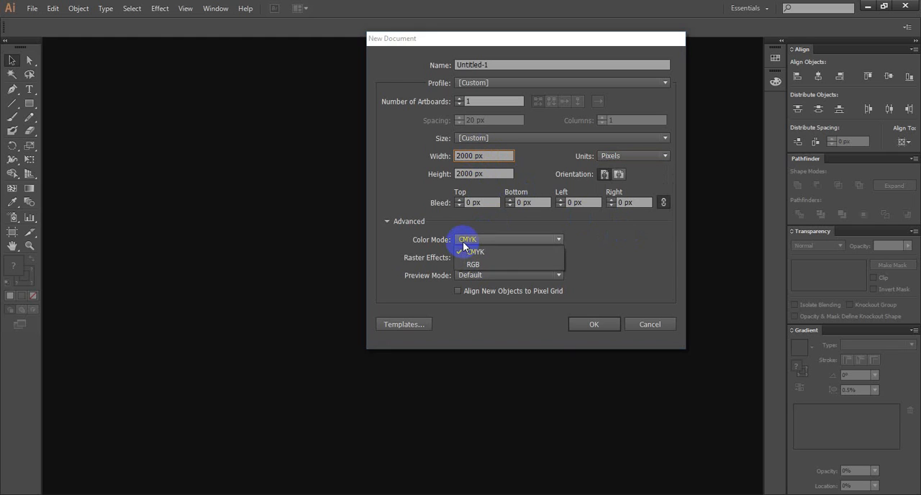
click(463, 241)
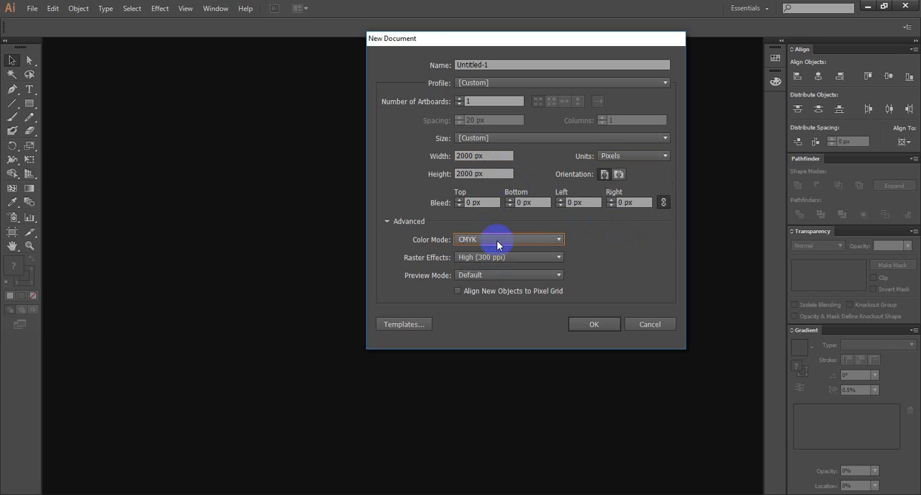
click(499, 258)
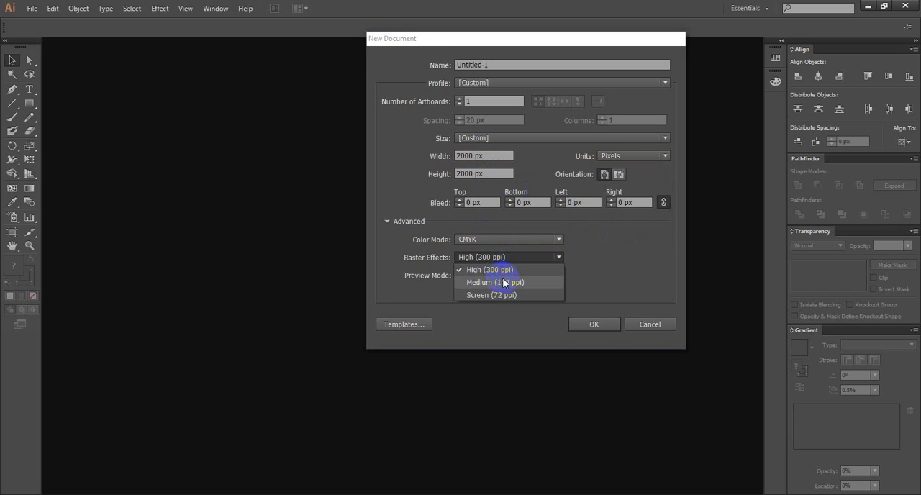
click(501, 269)
click(594, 324)
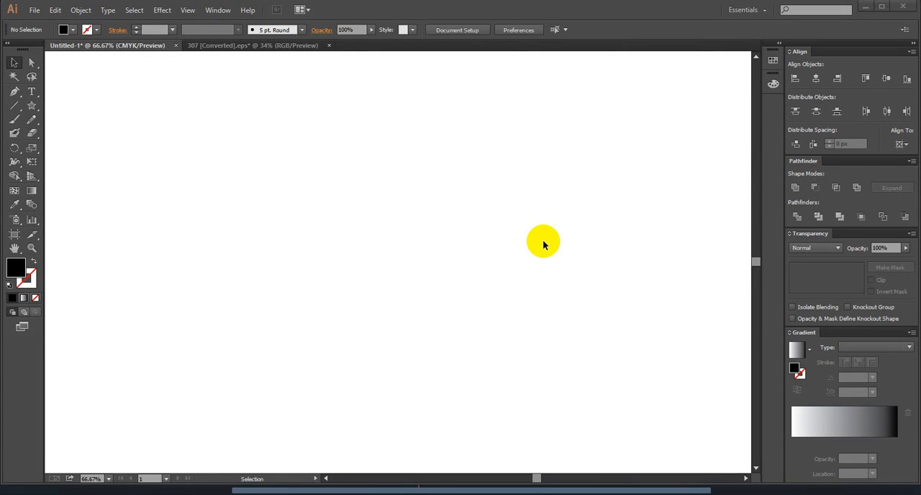
- Examine the blank square artboard at several zoom levels and from different view positions
key(ctrl+minus)
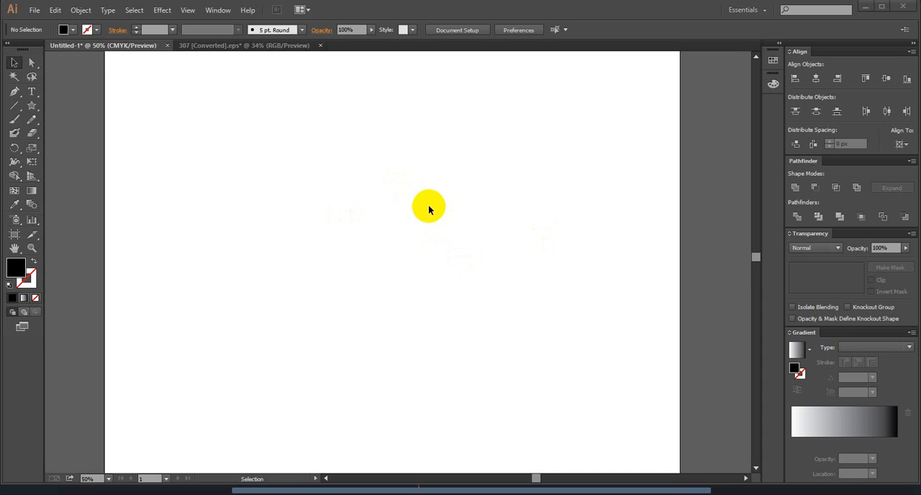
scroll(426, 209, up, 1)
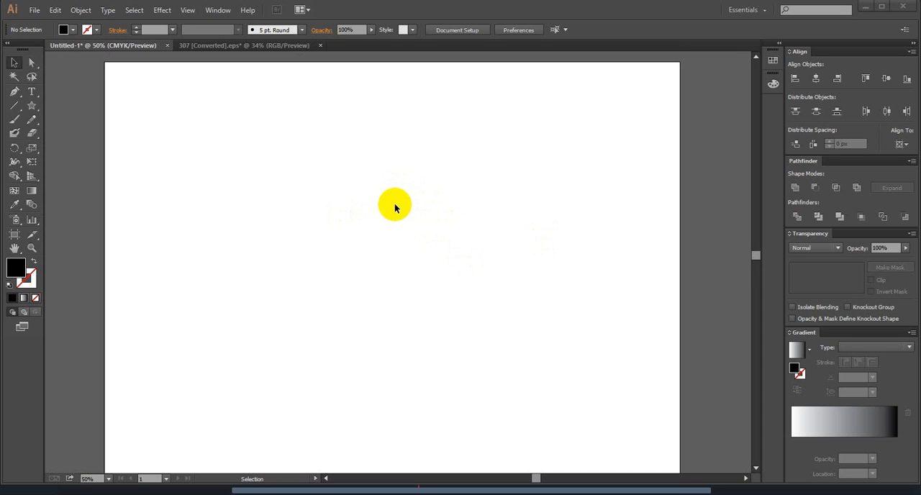
scroll(394, 208, down, 1)
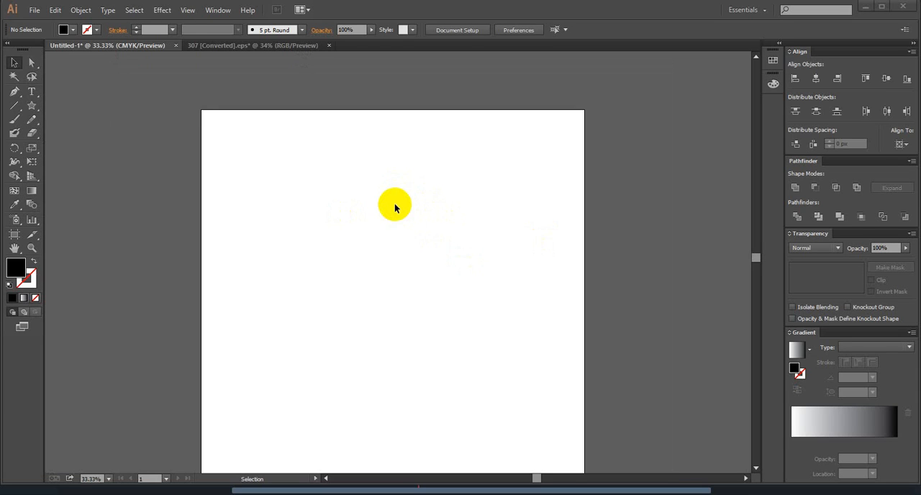
scroll(394, 203, up, 1)
scroll(395, 203, up, 1)
scroll(394, 203, down, 1)
scroll(394, 208, down, 3)
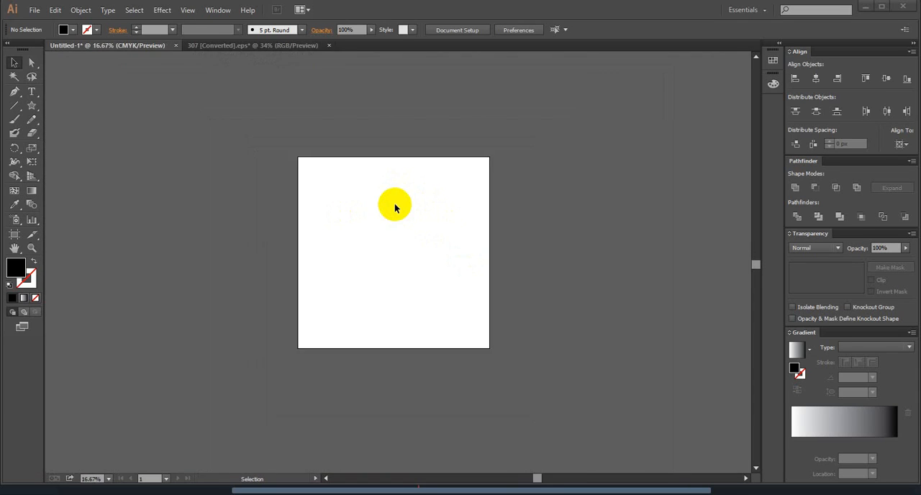
scroll(394, 208, up, 2)
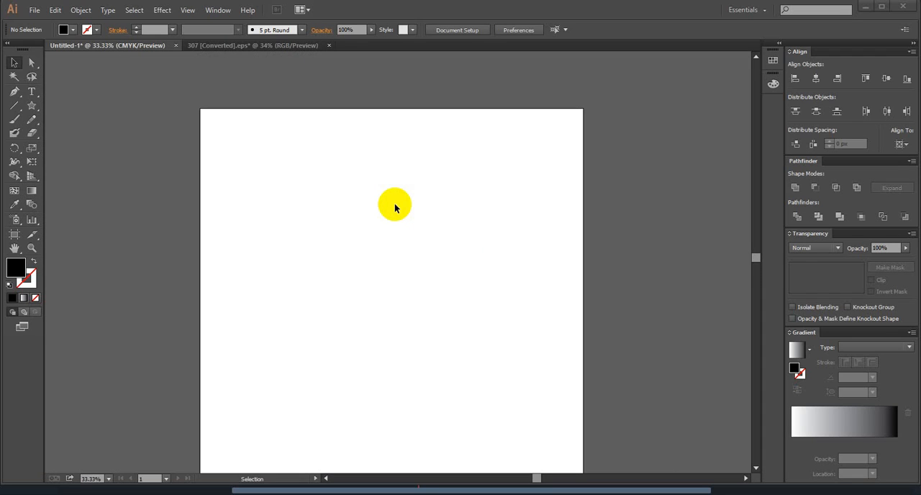
scroll(395, 207, down, 3)
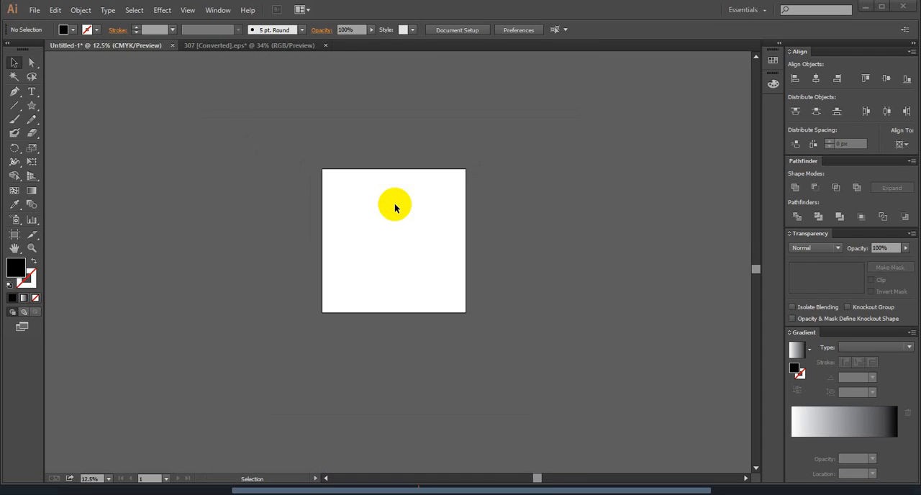
scroll(395, 207, up, 4)
scroll(395, 208, down, 4)
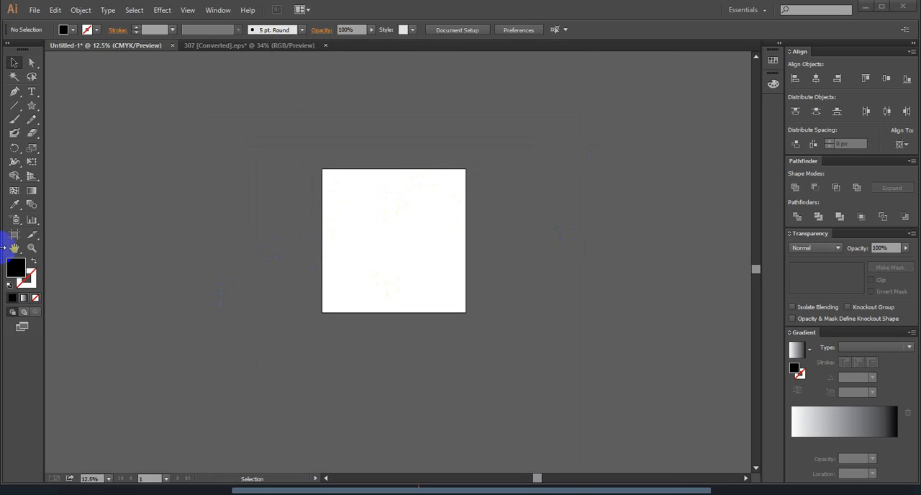
scroll(389, 199, down, 1)
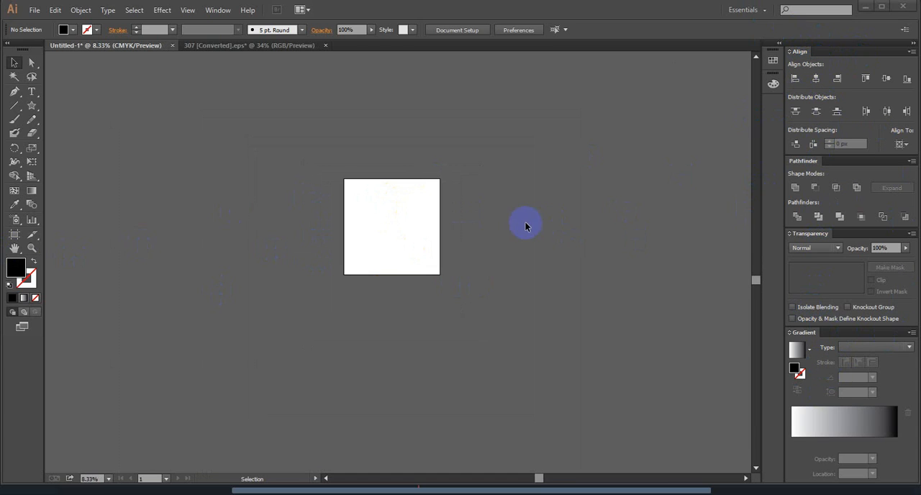
scroll(525, 224, up, 1)
scroll(269, 158, up, 2)
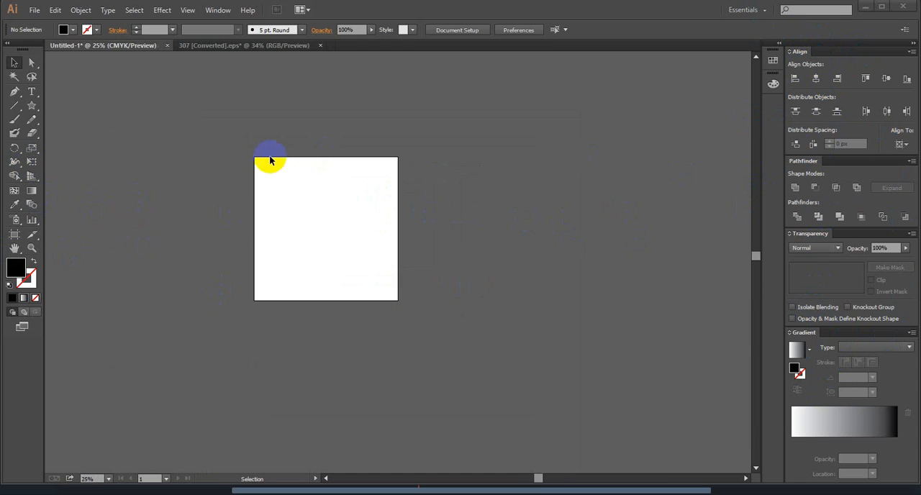
scroll(287, 266, down, 3)
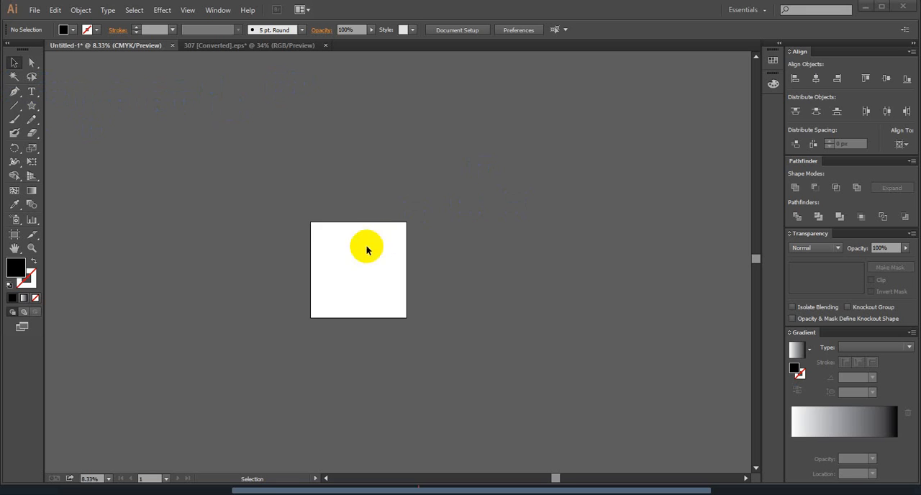
scroll(441, 258, up, 1)
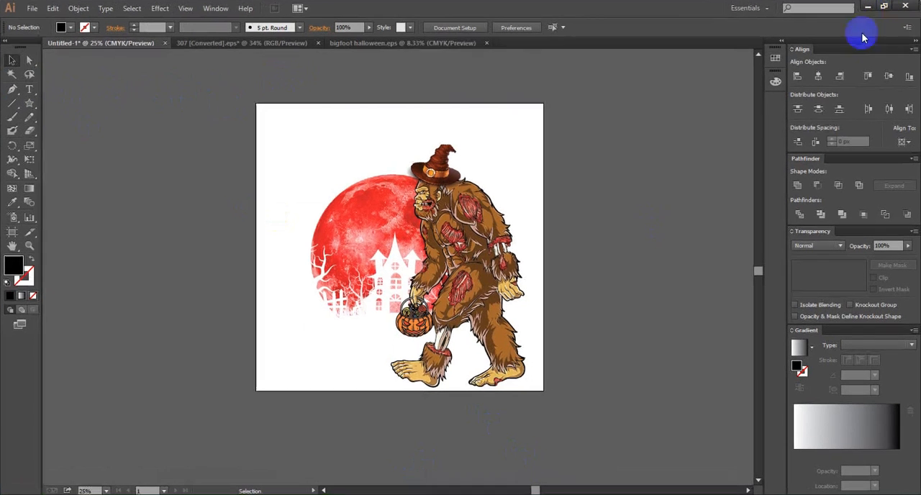
- Draw a black 2000 by 2000 px rectangle from corner to corner of the artboard with the Rectangle tool
scroll(408, 245, down, 1)
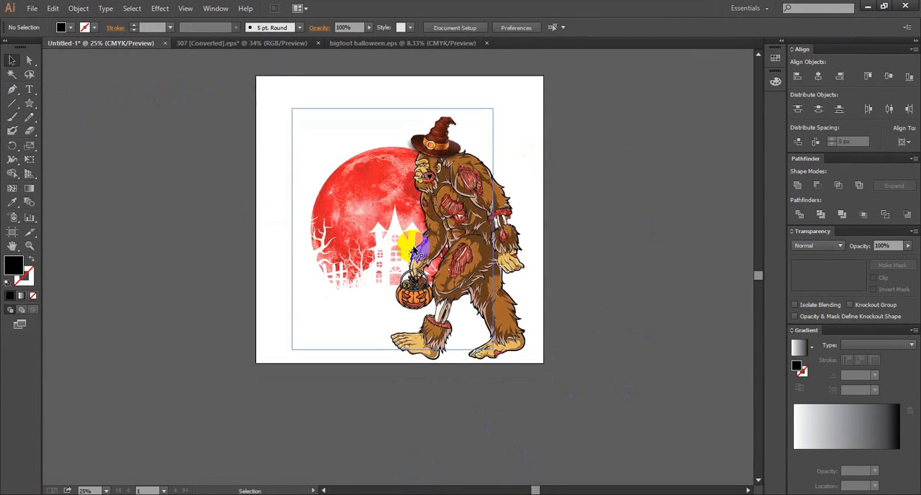
scroll(466, 261, up, 1)
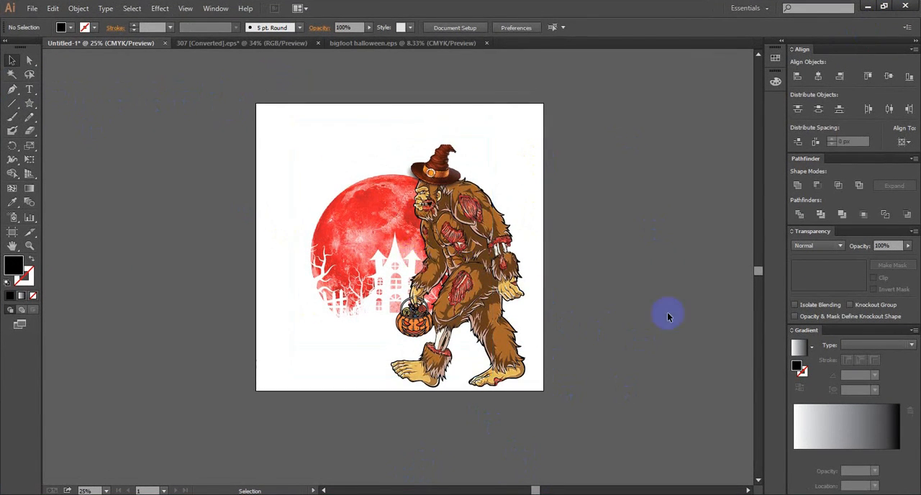
click(30, 104)
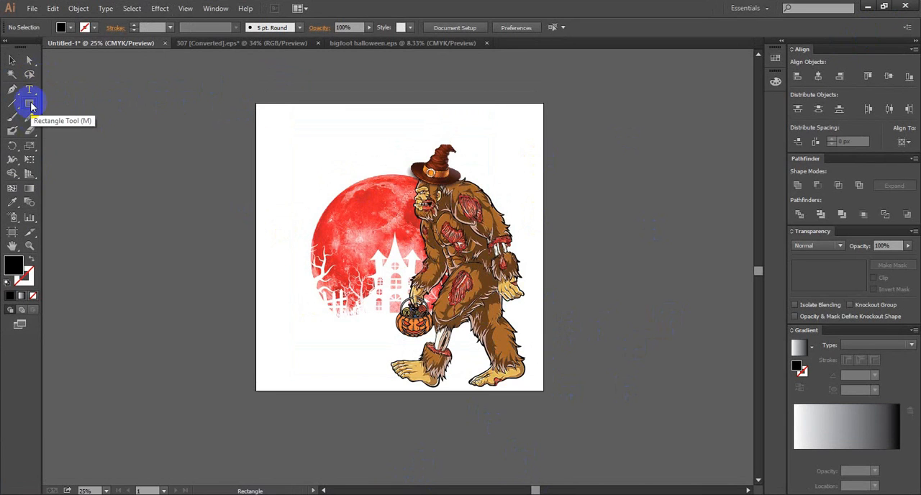
drag(31, 106, 62, 106)
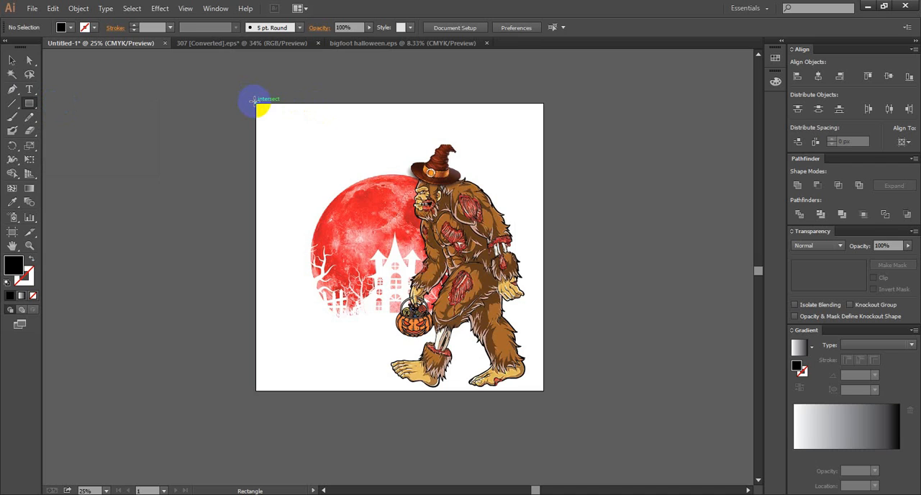
drag(256, 103, 543, 389)
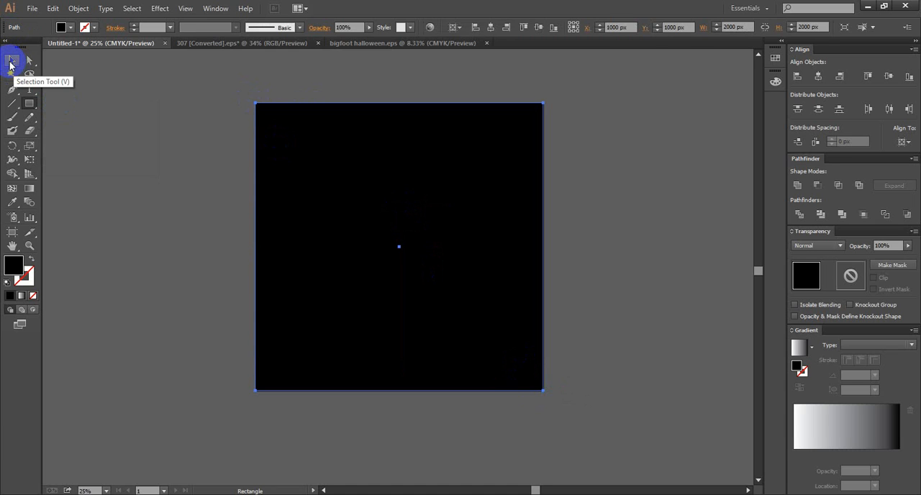
- Send the black rectangle to the back, behind the moon and bigfoot artwork, and deselect it
click(12, 63)
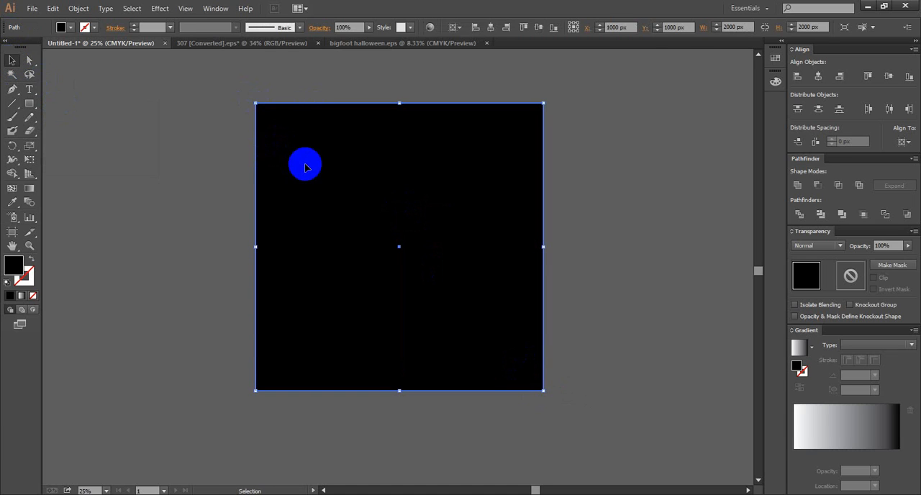
right_click(306, 169)
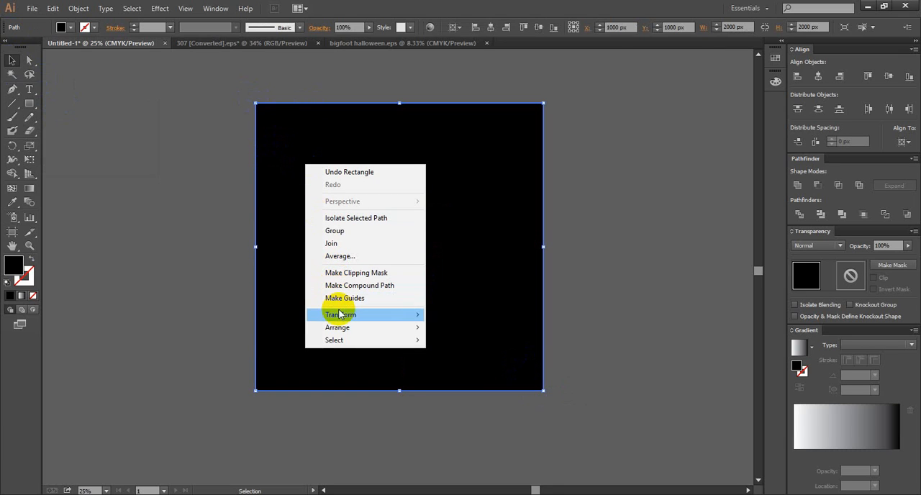
mouse_move(384, 329)
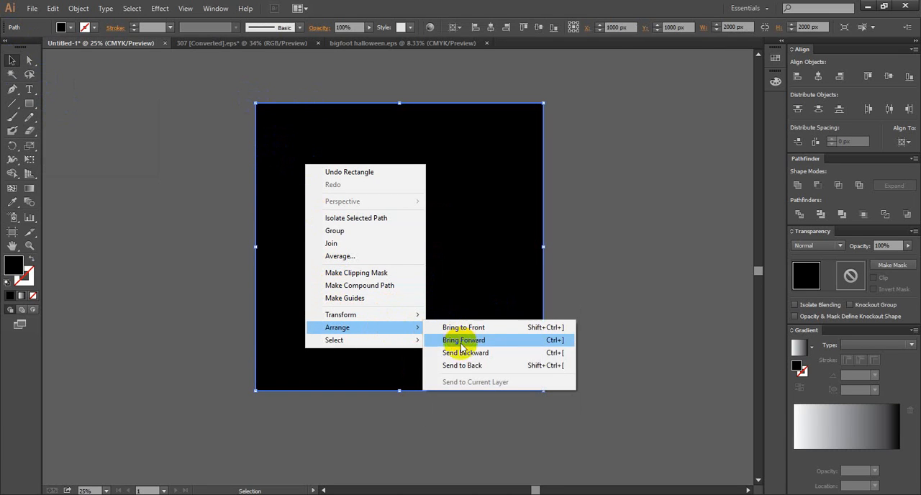
click(462, 365)
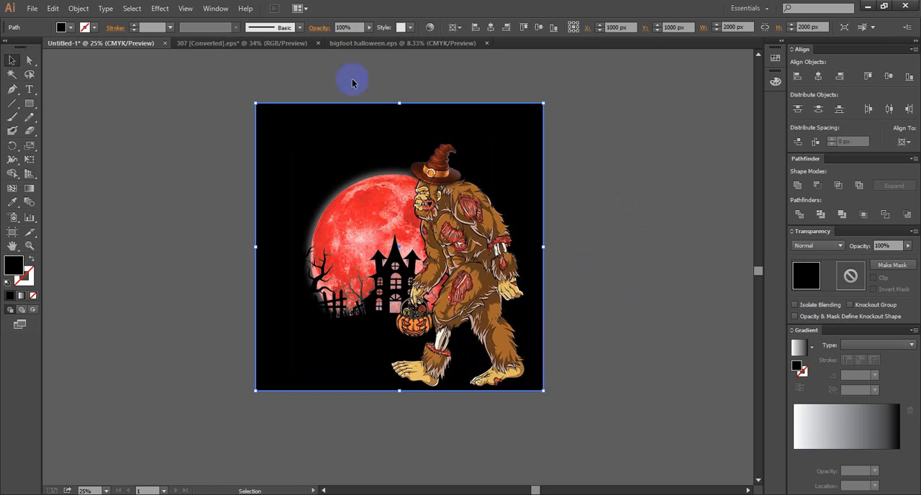
click(569, 206)
- Select the moon and bigfoot artwork together, move it up and left, and enlarge it to about 2116 by 2282 px
scroll(570, 209, down, 1)
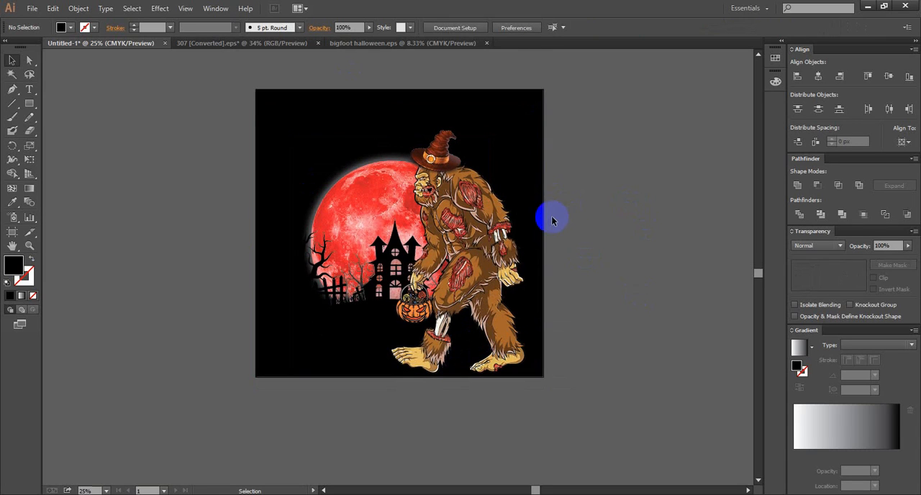
click(405, 220)
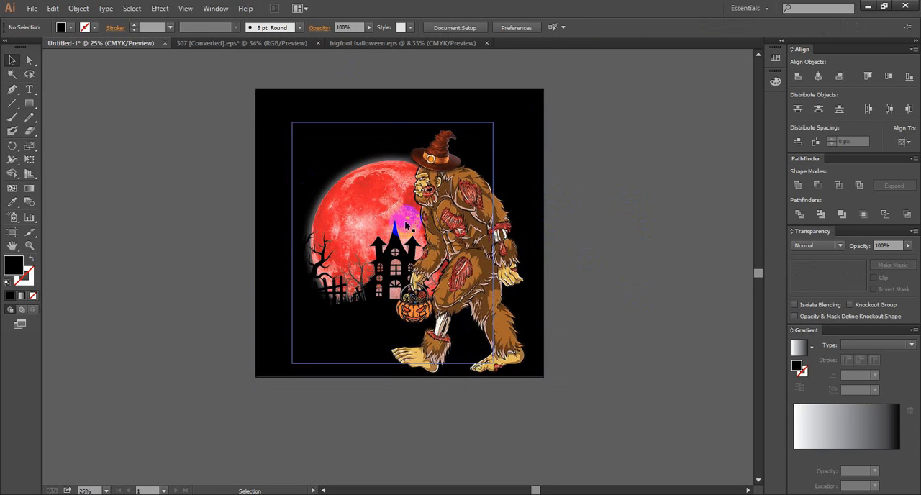
shift+click(471, 241)
drag(472, 241, 458, 223)
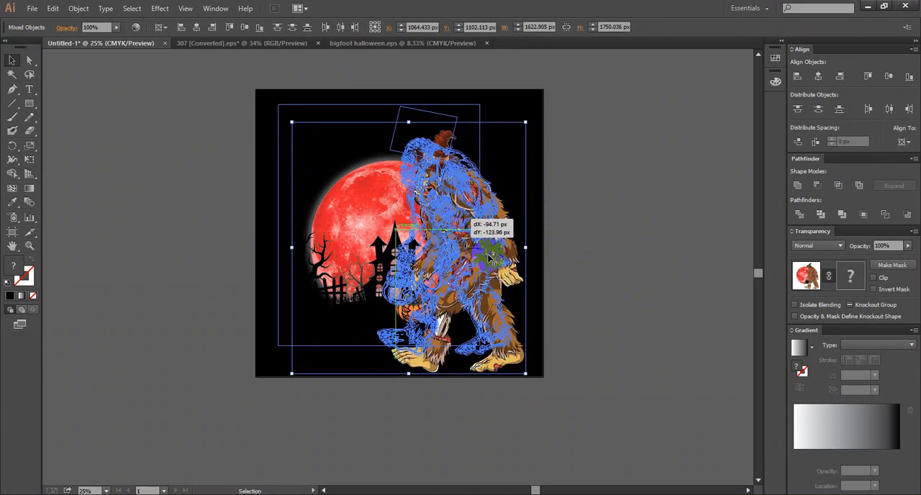
drag(489, 257, 490, 257)
drag(512, 355, 602, 431)
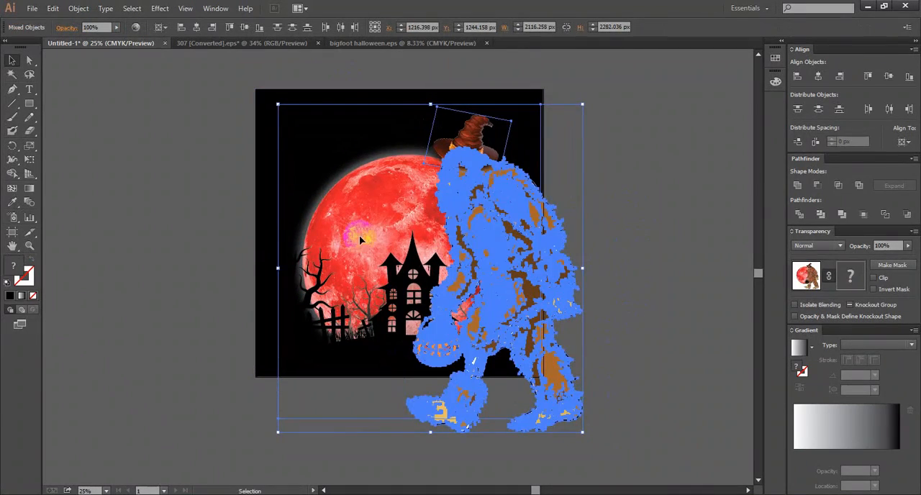
- Group the selected moon and bigfoot artwork into a single object
key(a)
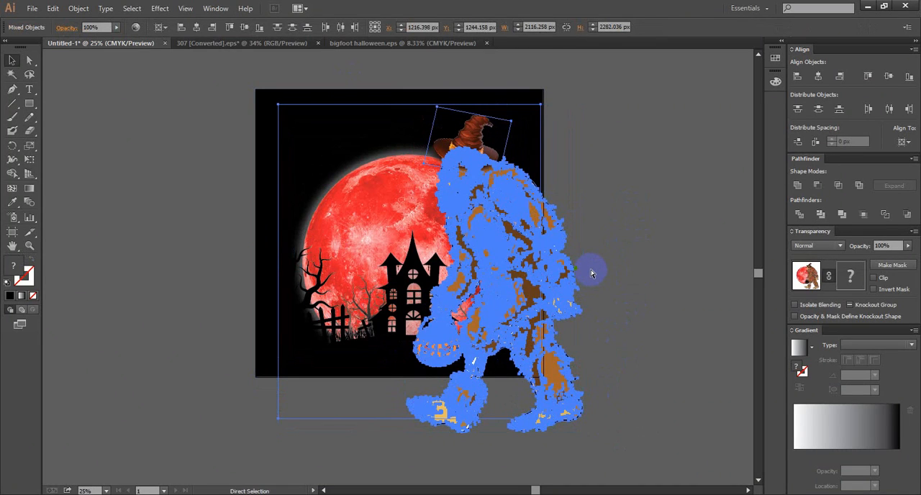
key(v)
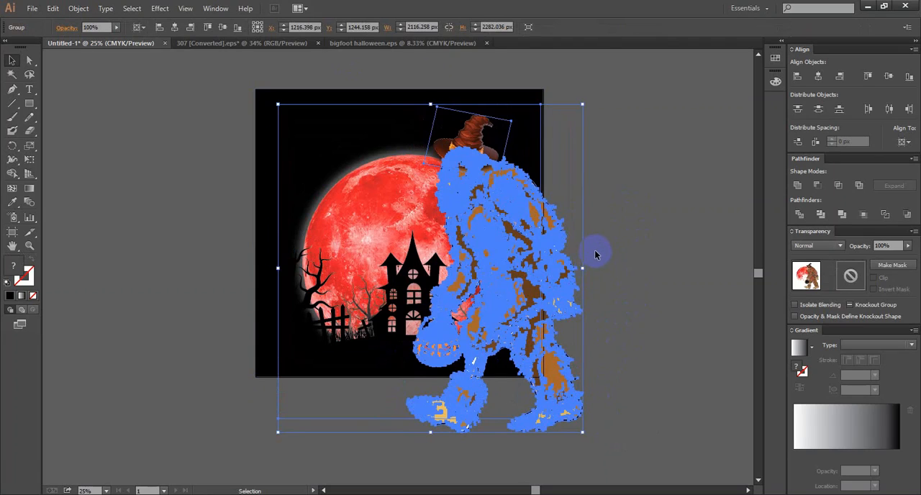
click(594, 253)
click(483, 250)
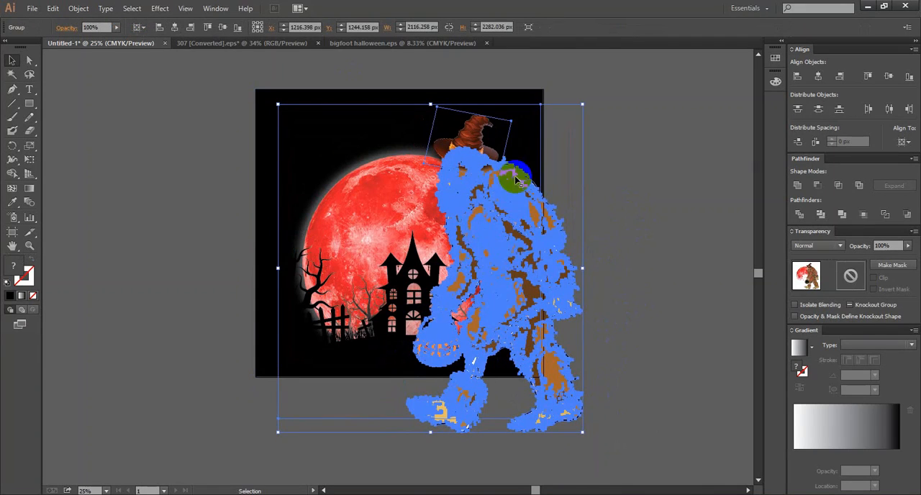
- Reposition the artwork group over the black background and center it horizontally and vertically on the artboard
drag(391, 189, 466, 244)
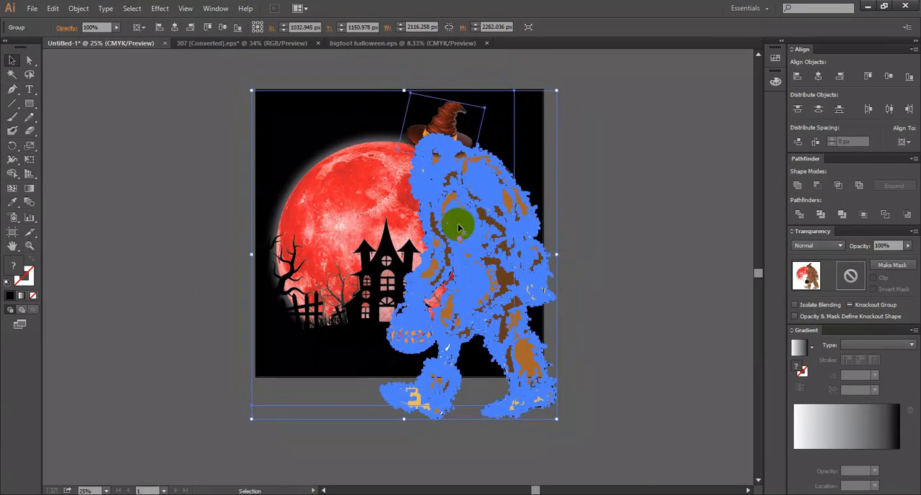
click(818, 76)
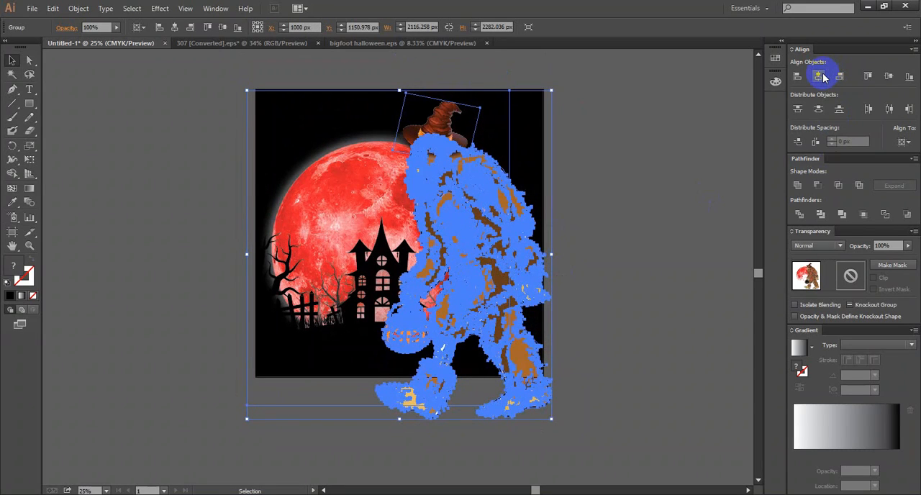
click(892, 81)
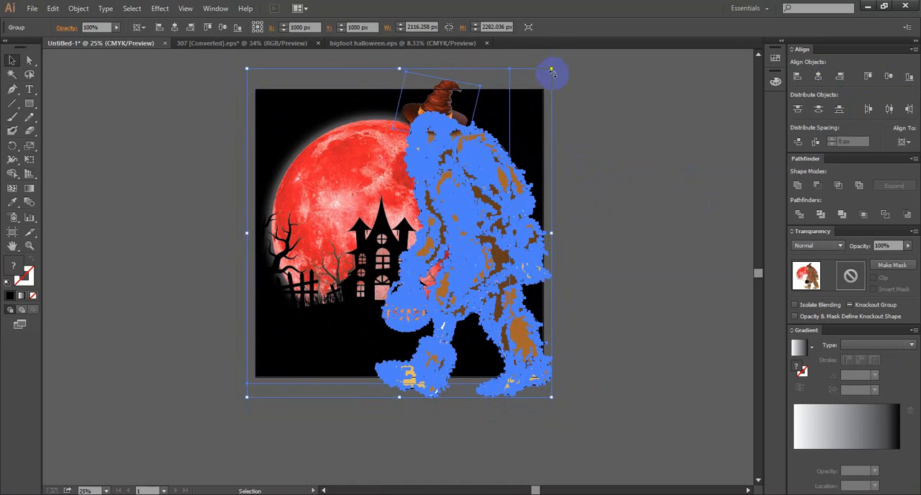
- Scale the artwork group down to about 1820 by 1963 px and center it both ways on the artboard
drag(553, 69, 542, 117)
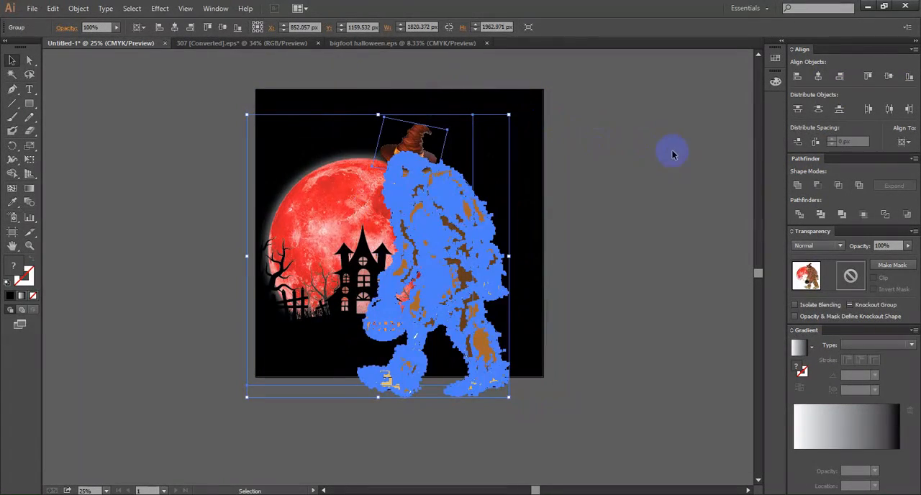
click(690, 157)
click(458, 208)
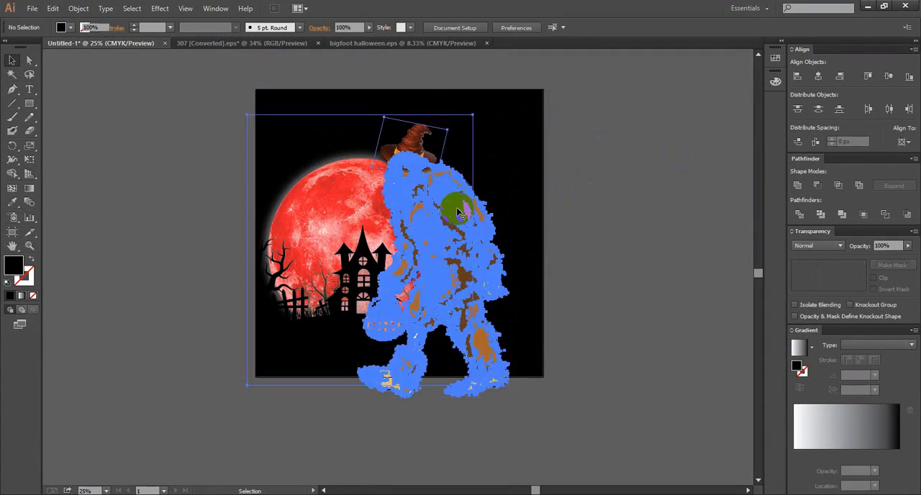
click(820, 80)
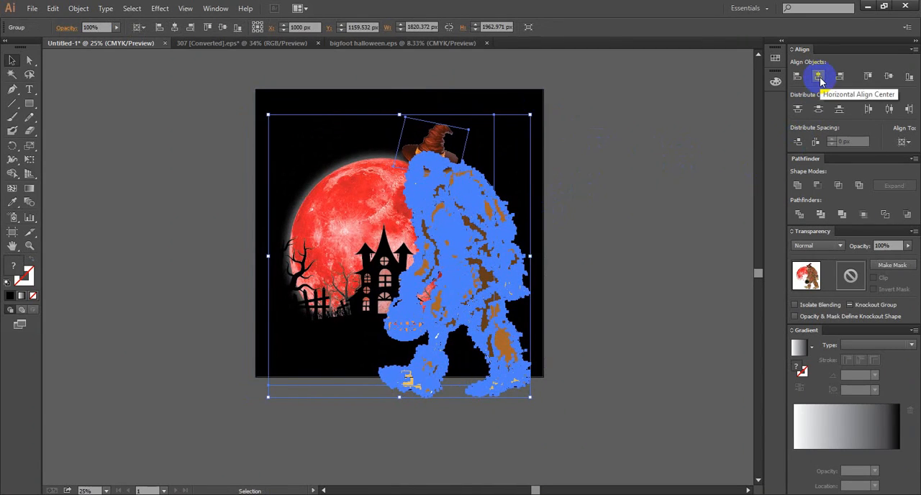
click(891, 77)
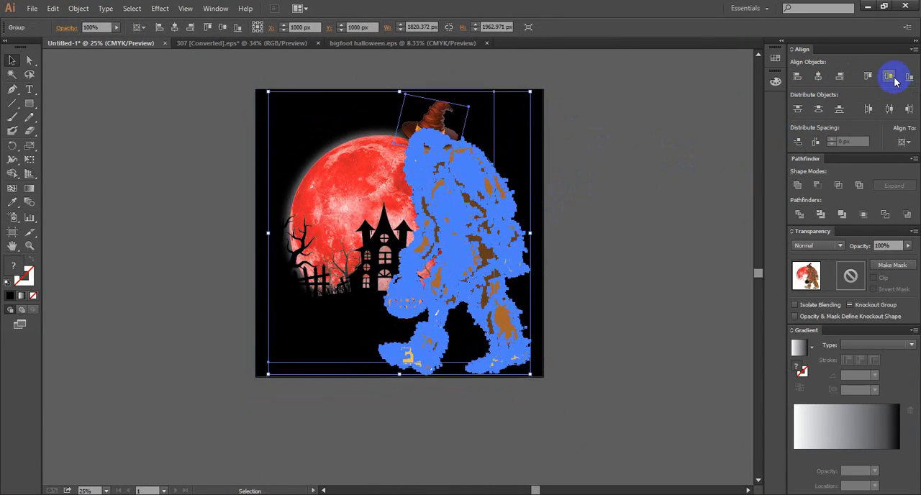
click(652, 127)
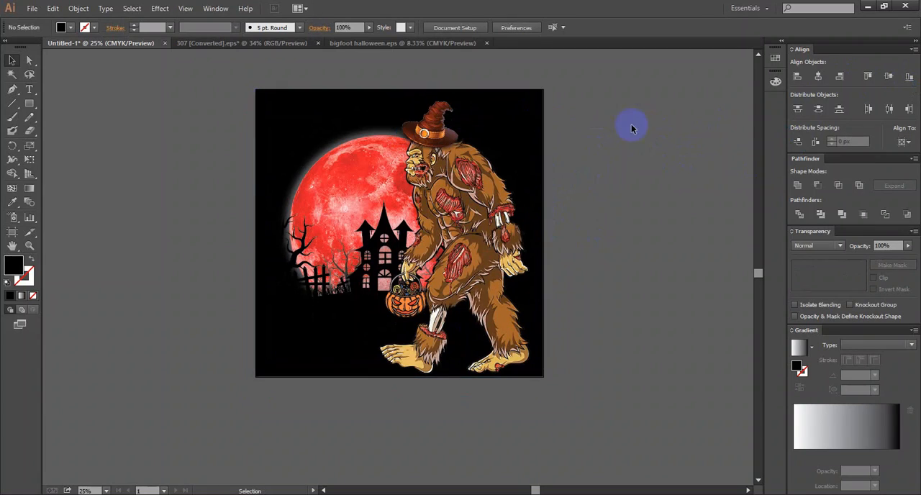
- Select the artwork group and keep the artboard as its alignment reference
click(421, 97)
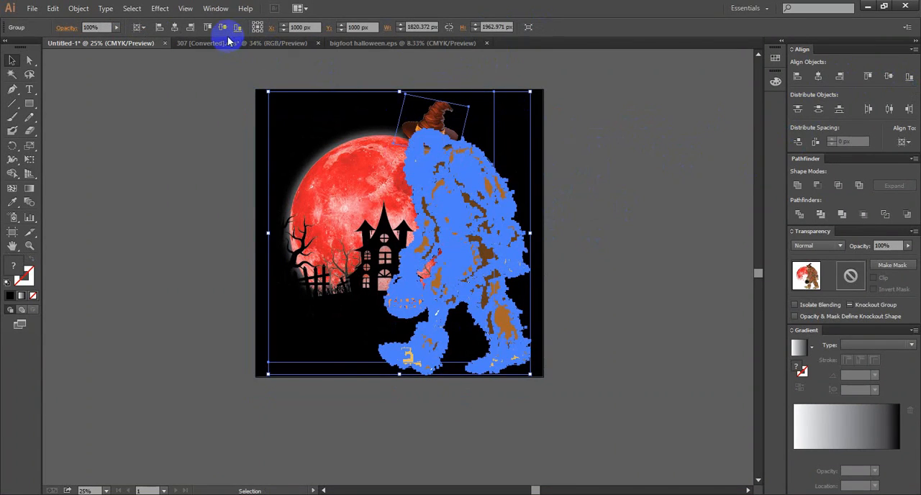
click(143, 29)
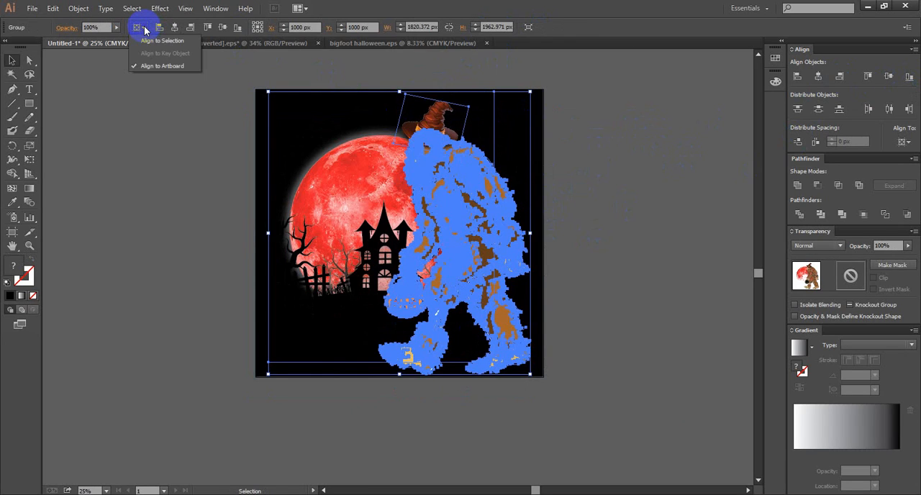
click(152, 66)
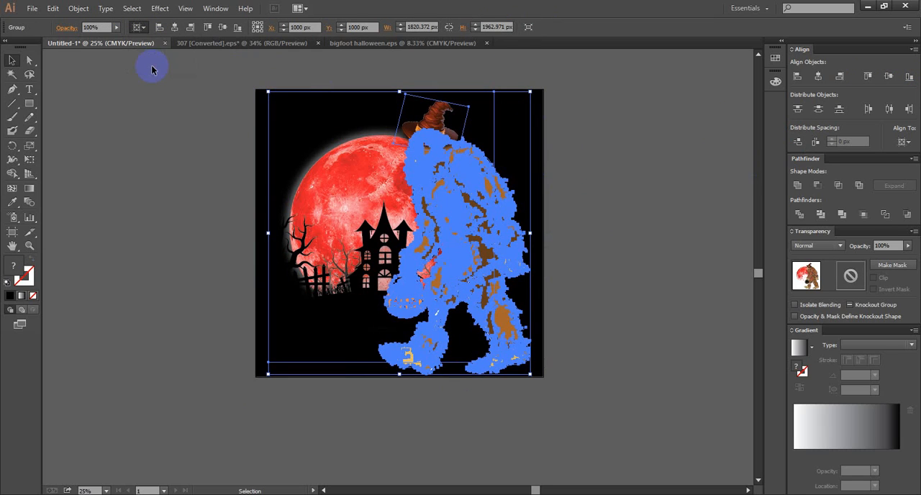
- Align the artwork group to the artboard's left edge, then to its right edge
click(798, 76)
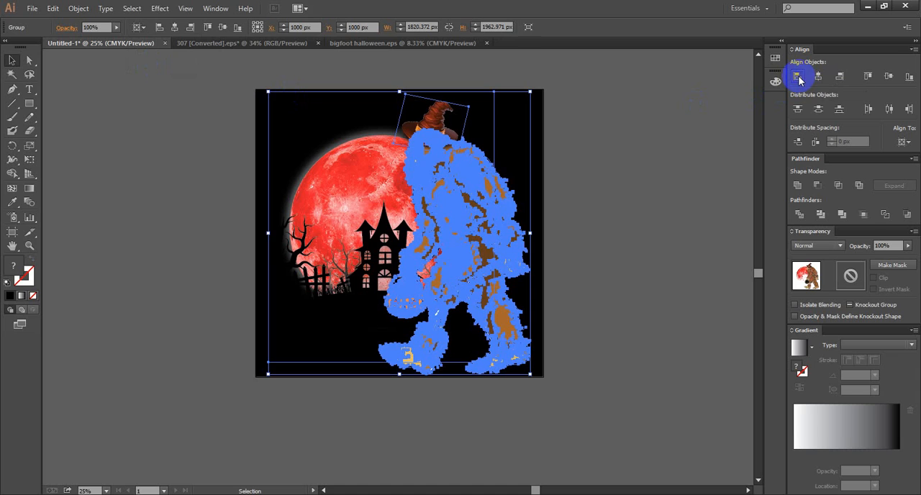
click(840, 76)
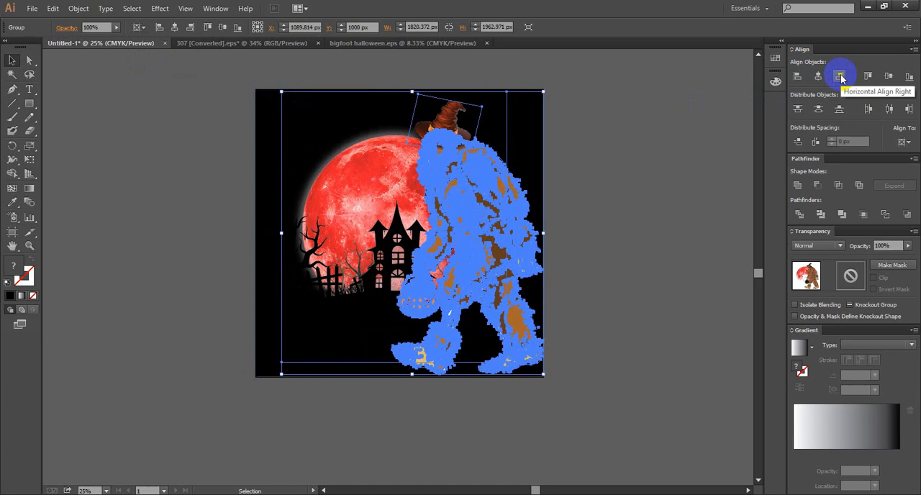
- Move the artwork group off the edges and align it to the artboard's top edge, then to its bottom edge
drag(502, 180, 499, 297)
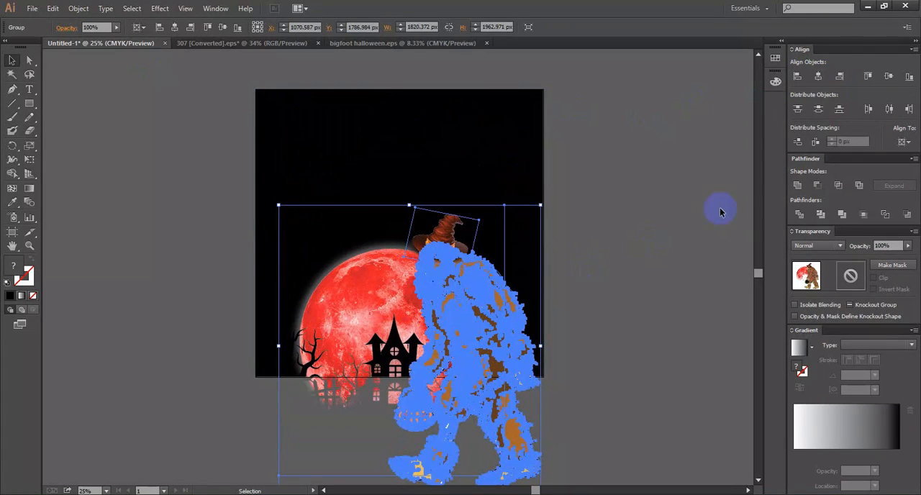
click(867, 77)
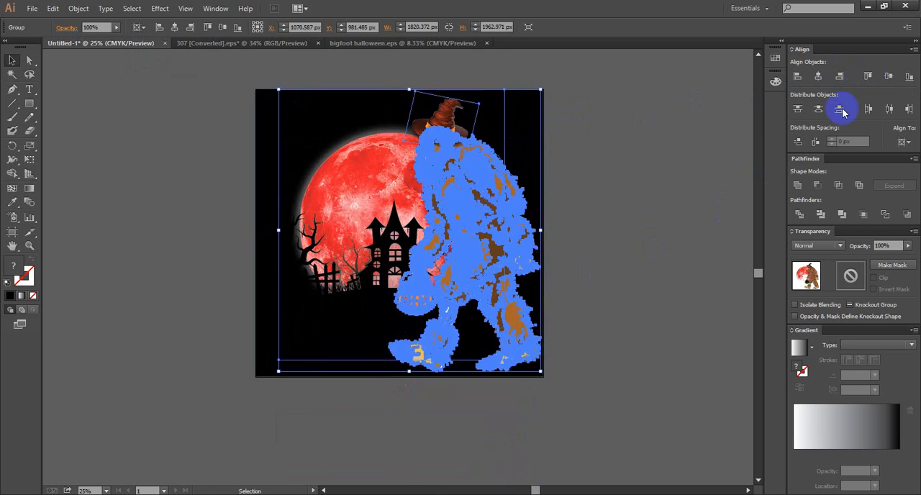
drag(411, 250, 408, 184)
click(911, 77)
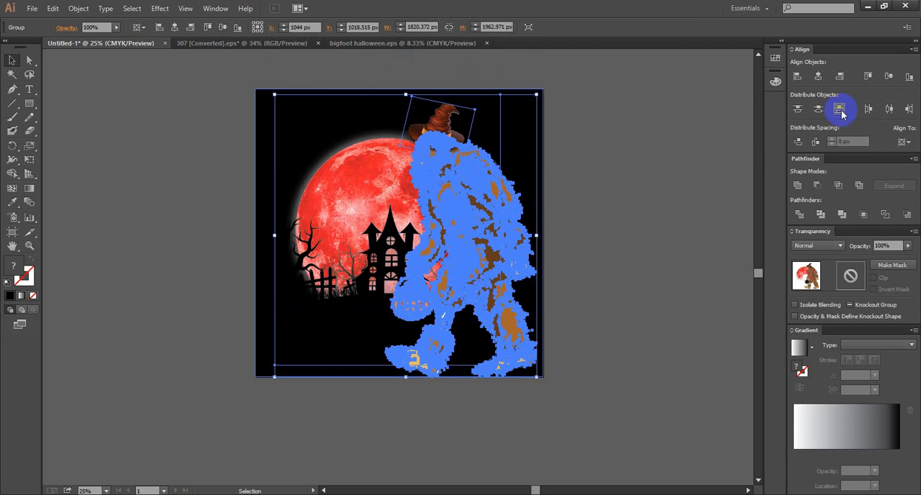
- Center the artwork group horizontally and vertically on the artboard again and deselect it
click(825, 81)
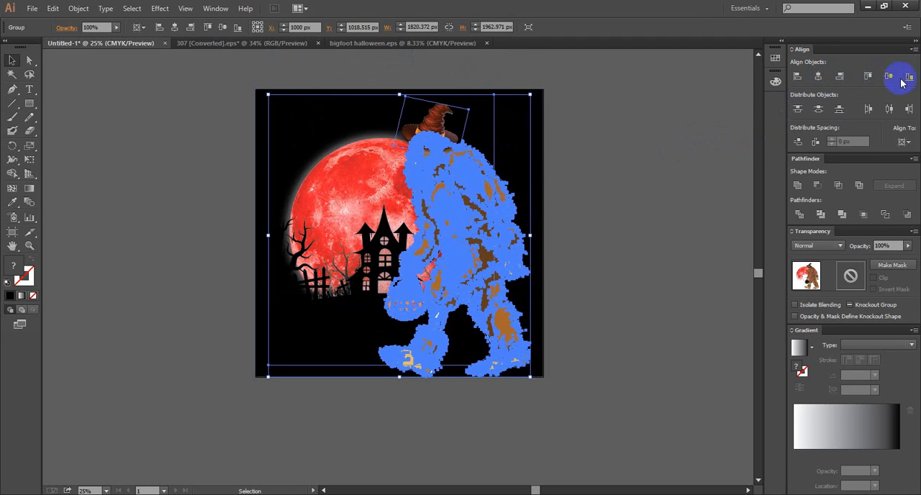
click(889, 77)
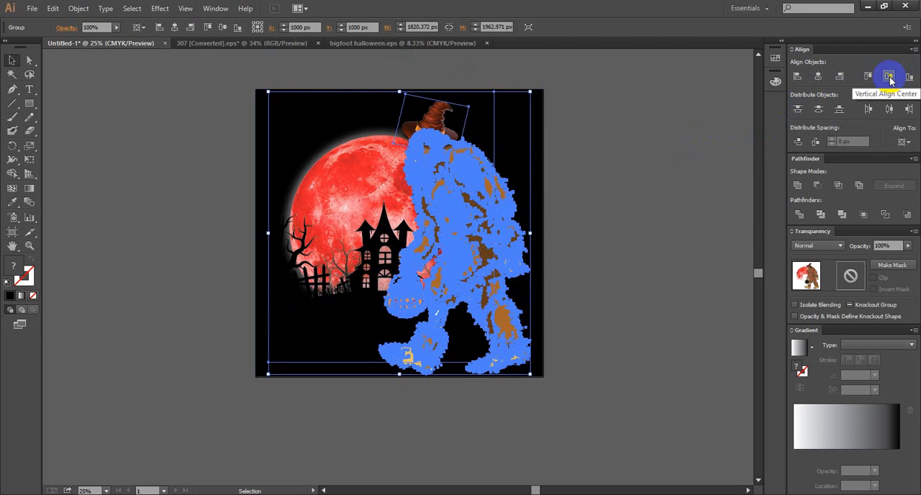
click(692, 165)
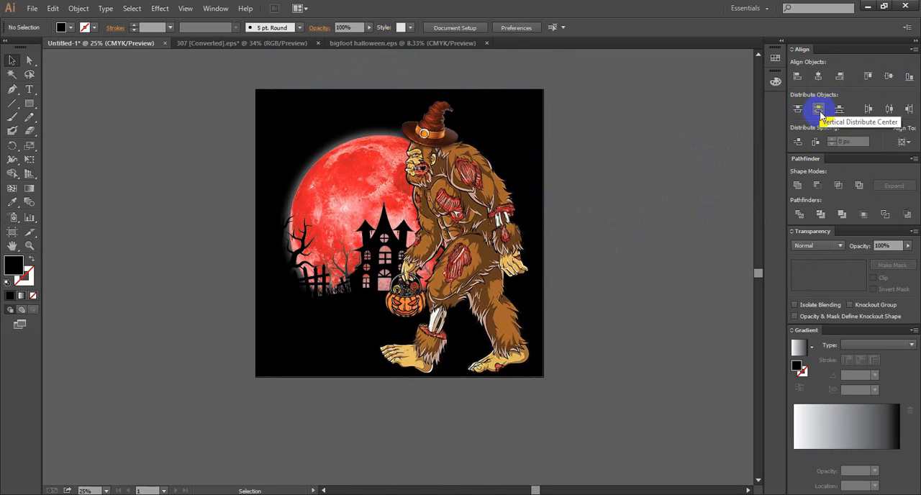
drag(602, 189, 502, 189)
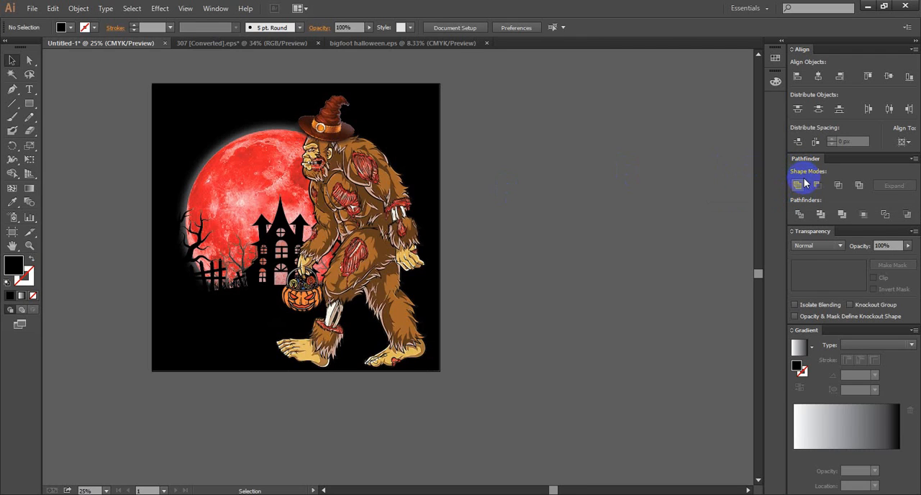
scroll(664, 236, up, 1)
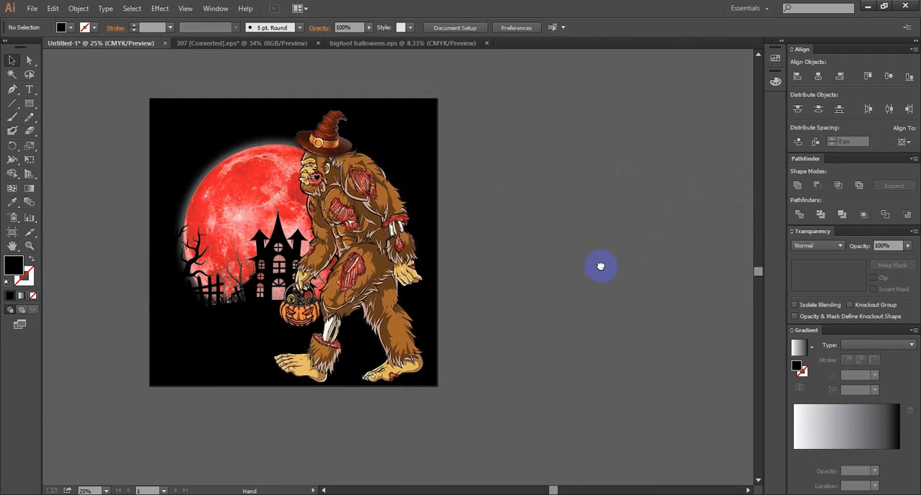
drag(598, 265, 482, 288)
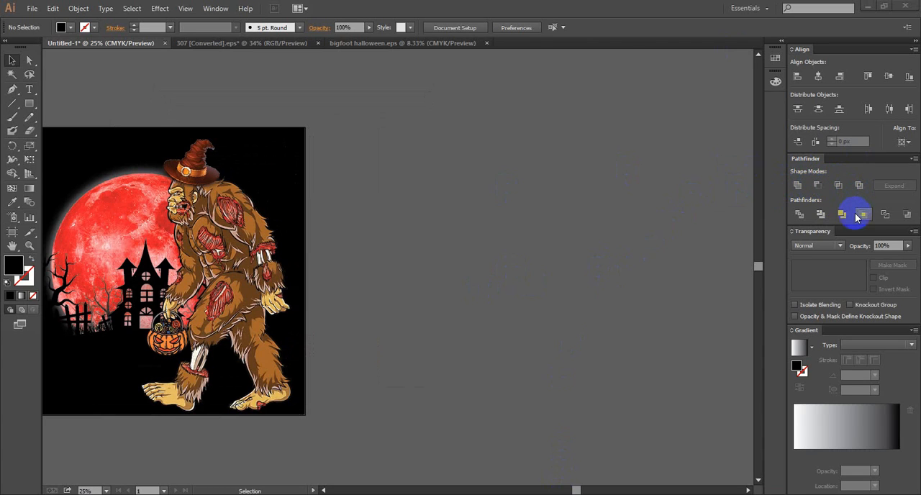
scroll(503, 397, up, 5)
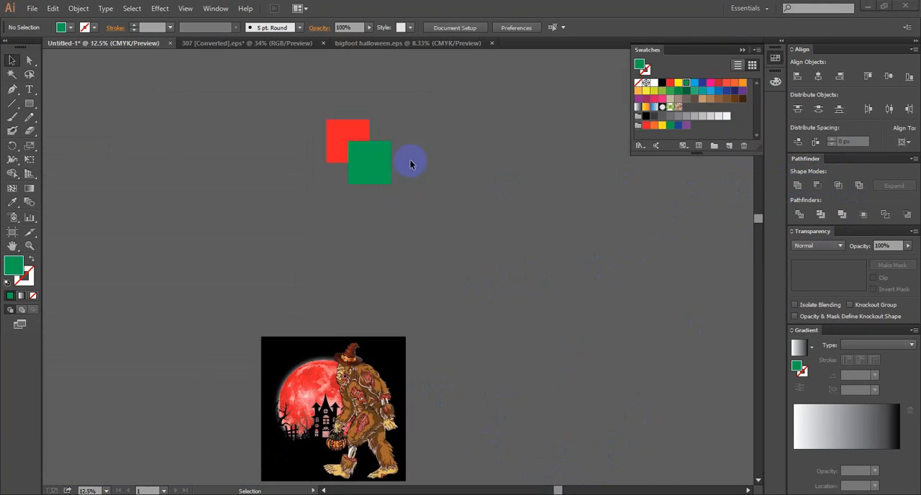
- Select both overlapping squares, the red one and the green one, in the empty area above the artboard
scroll(419, 155, up, 3)
scroll(374, 164, up, 1)
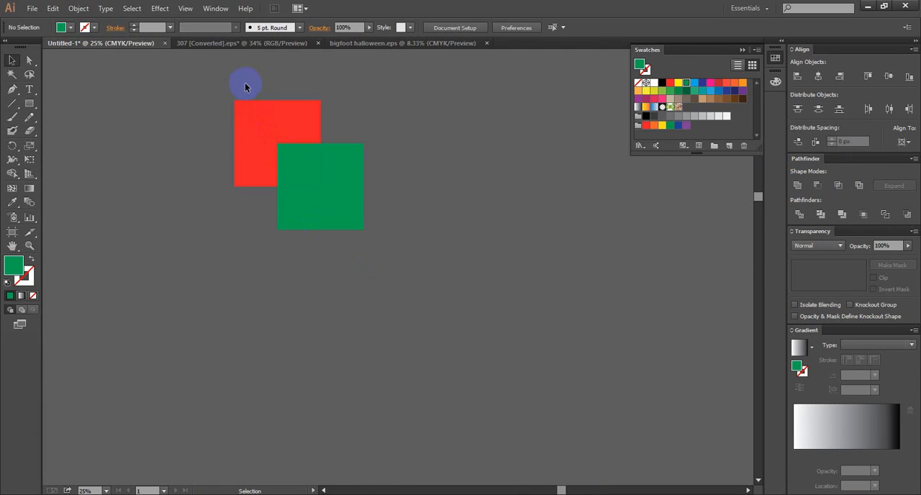
drag(373, 220, 387, 244)
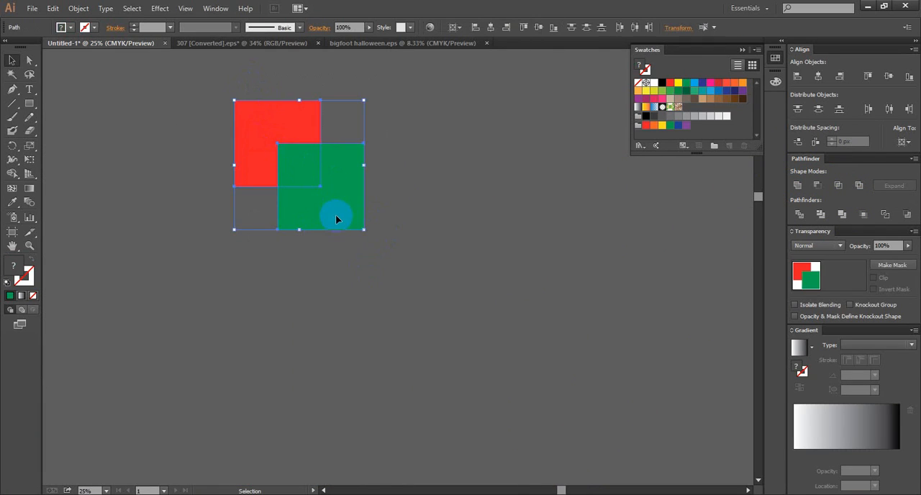
scroll(336, 216, down, 1)
drag(460, 216, 385, 228)
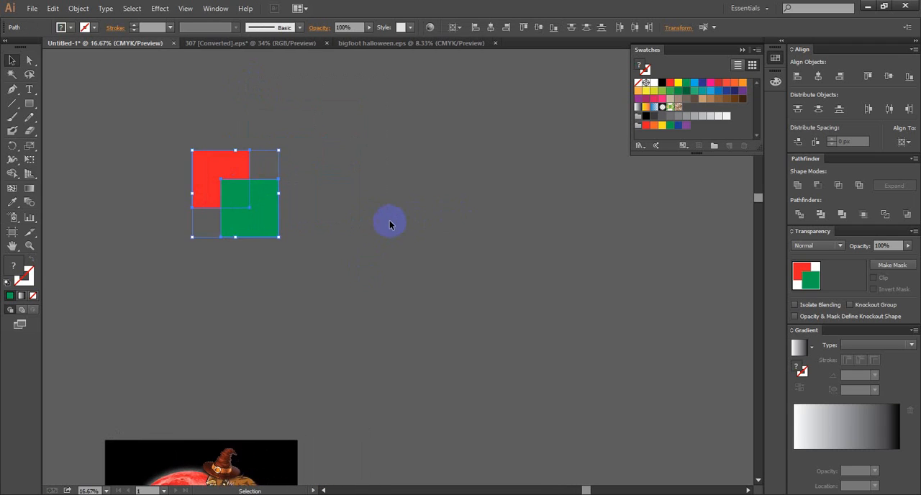
scroll(368, 217, up, 1)
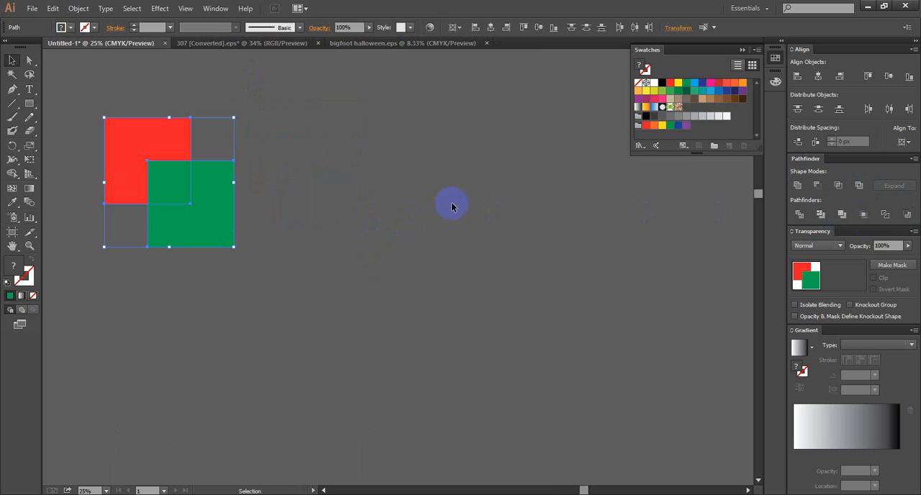
drag(456, 207, 445, 217)
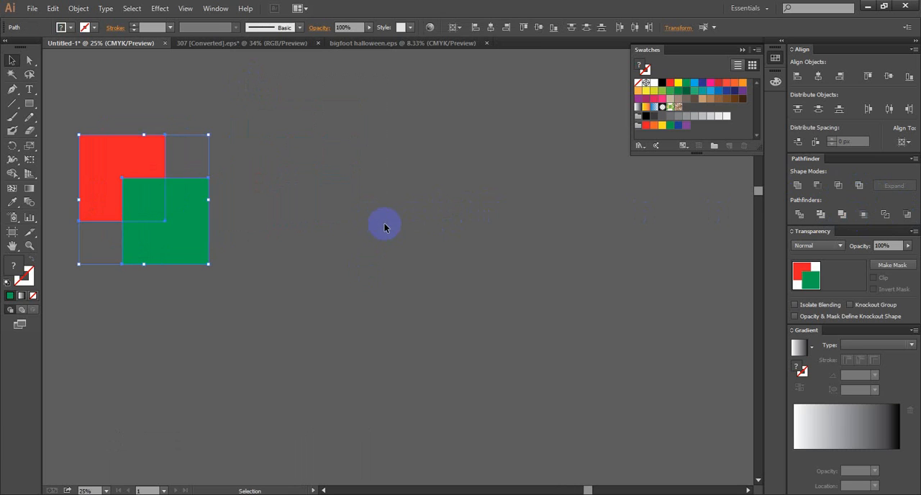
- Duplicate the overlapping red and green squares to the right and repeat the copy to form a row of four pairs
click(229, 174)
drag(112, 119, 237, 243)
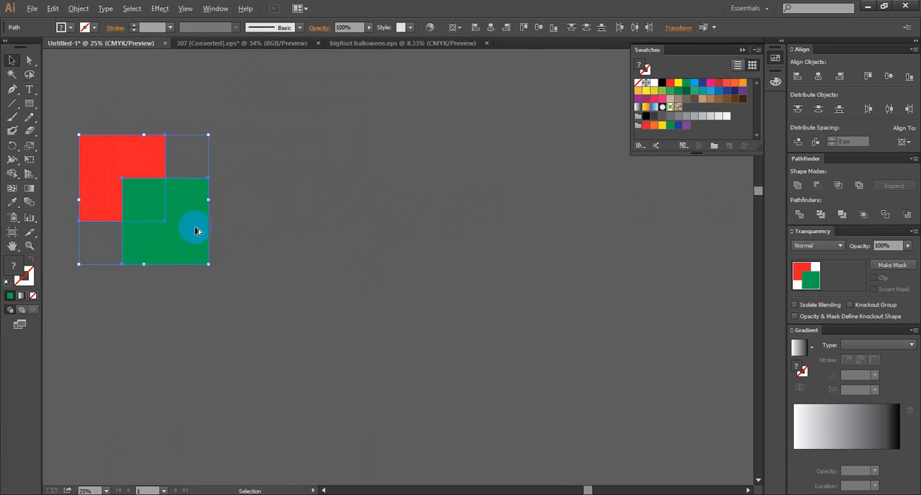
drag(195, 230, 396, 231)
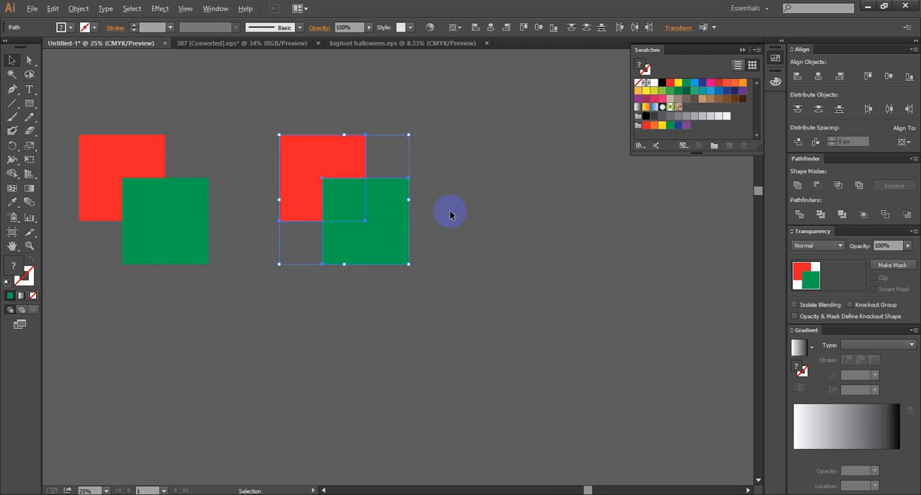
scroll(450, 210, down, 1)
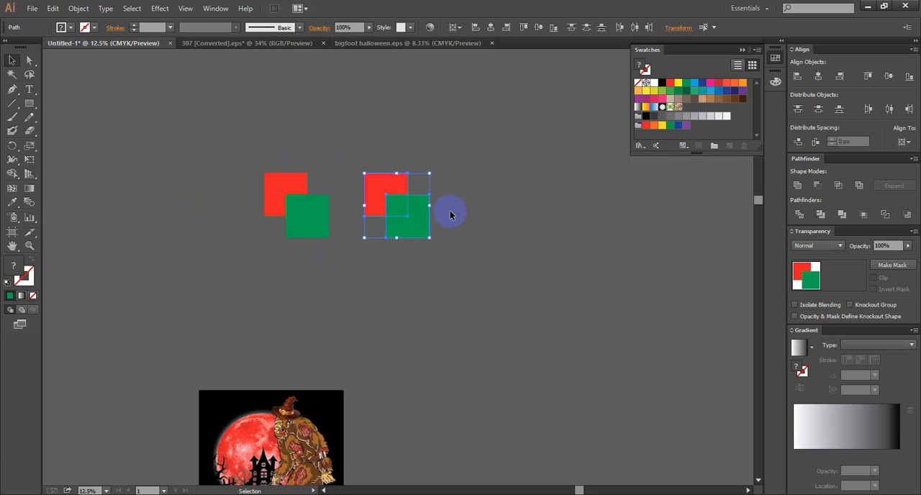
key(a)
key(ctrl+d)
key(ctrl+d)
key(v)
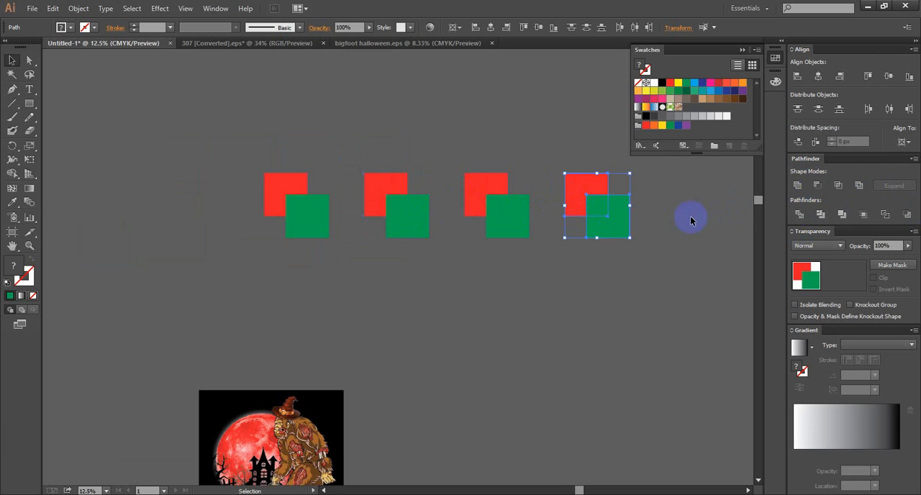
- Copy the pair below the first row, repeat the duplication into a second row of six evenly spaced pairs, and deselect
drag(598, 215, 426, 320)
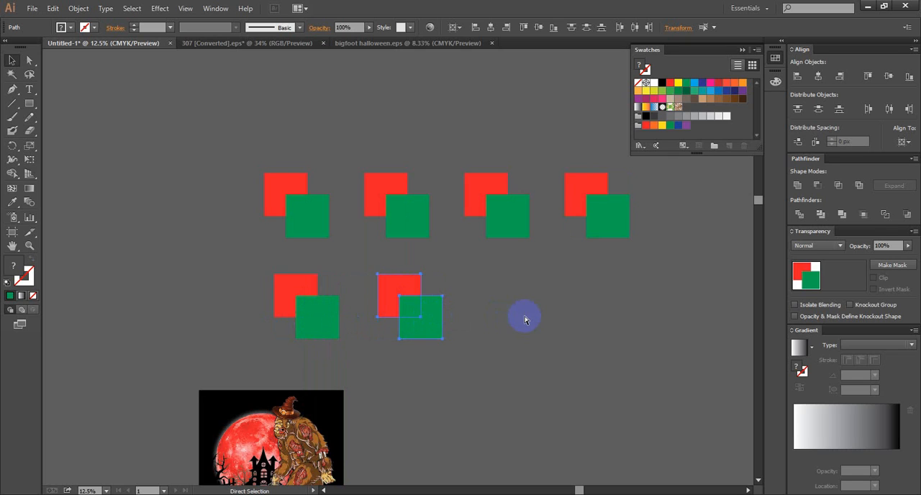
key(ctrl+d)
key(ctrl+d)
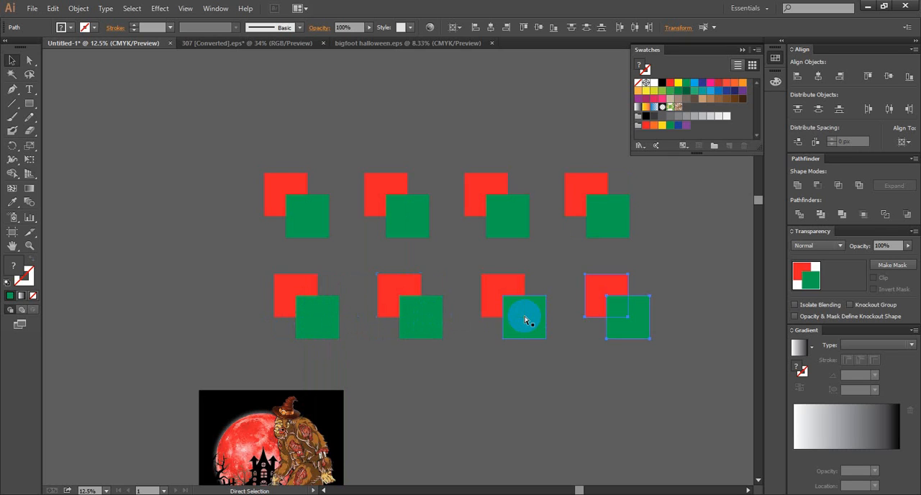
key(ctrl+d)
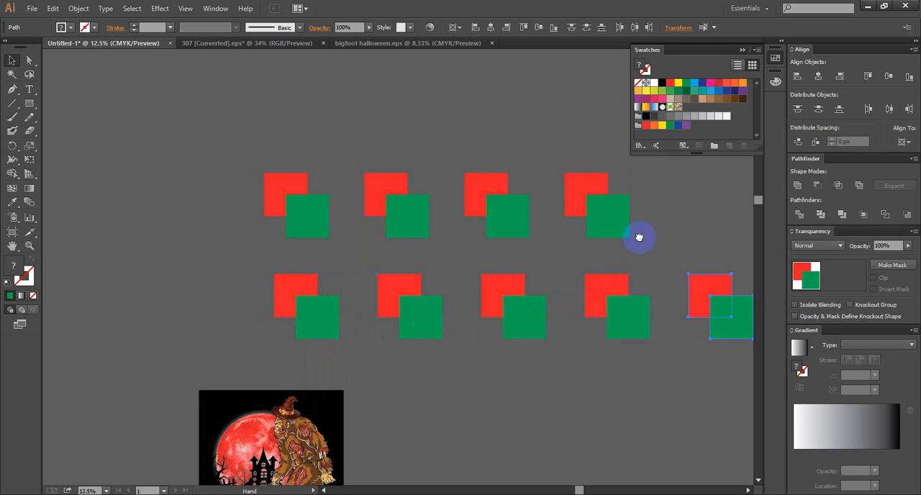
drag(640, 237, 540, 241)
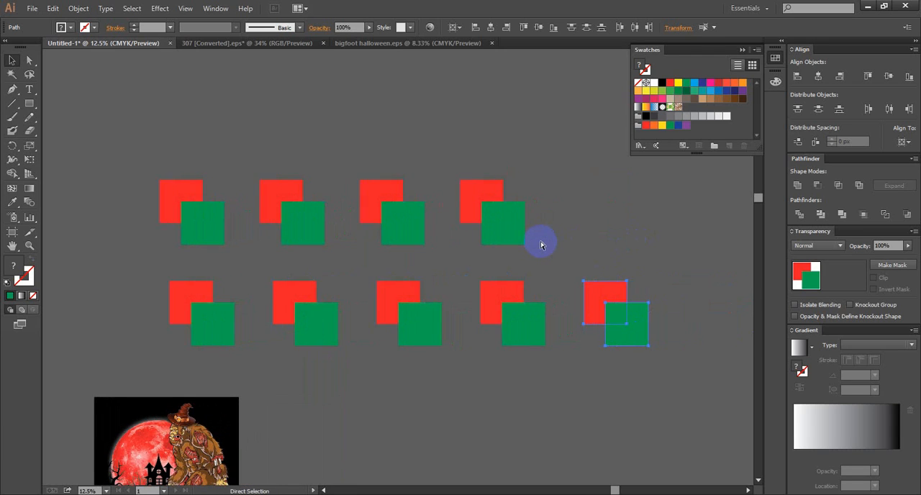
key(ctrl+d)
scroll(545, 240, right, 3)
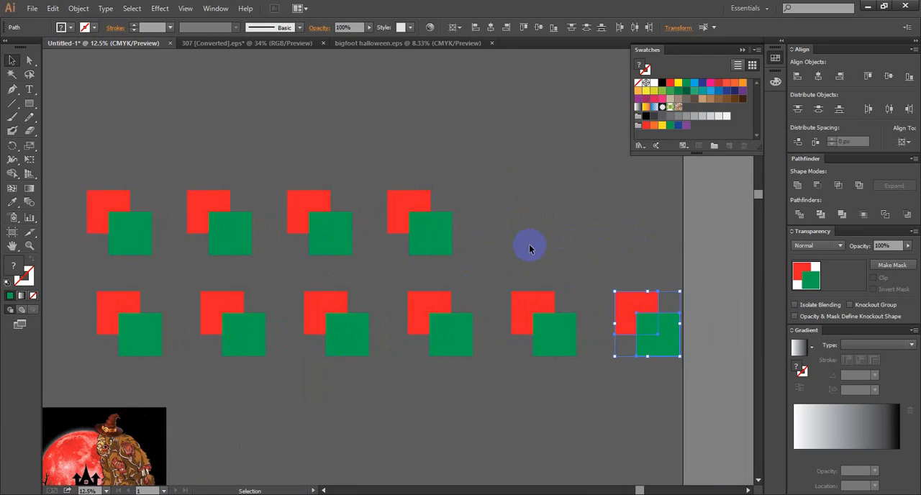
click(530, 249)
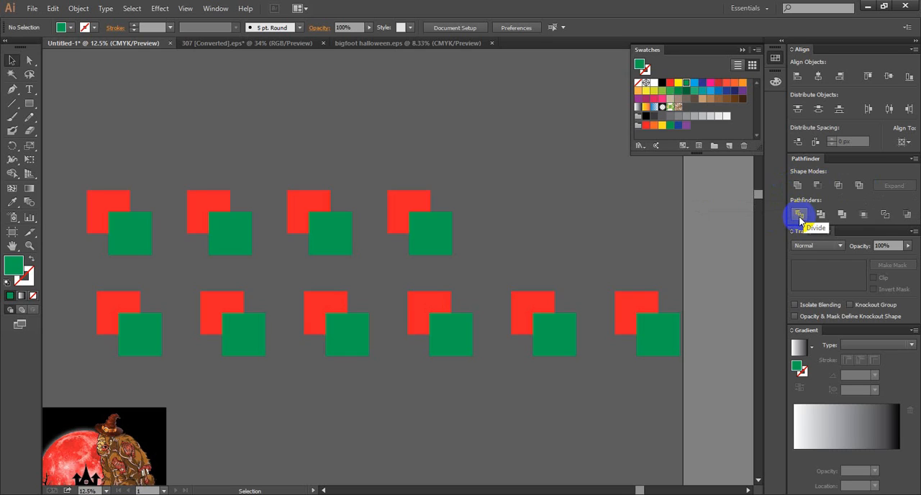
- Merge the first pair of squares in the upper row into one shape with Pathfinder Unite and deselect it
drag(111, 178, 150, 250)
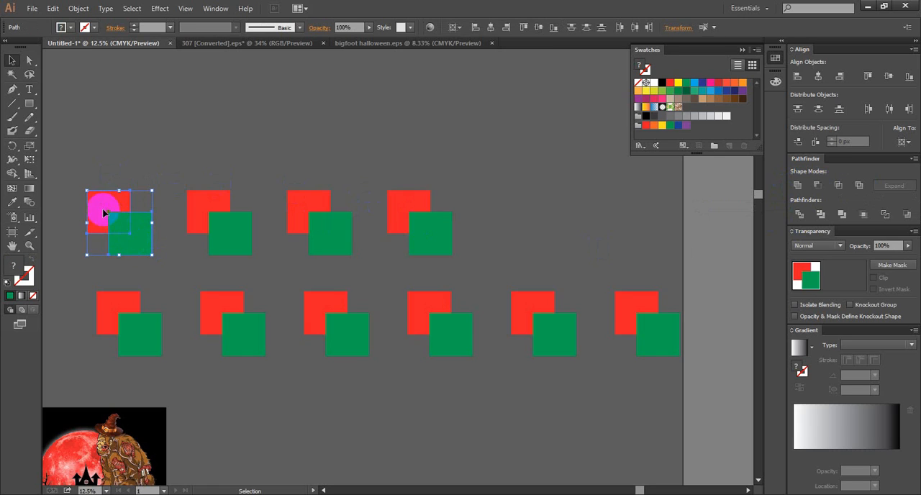
click(799, 187)
scroll(108, 211, up, 2)
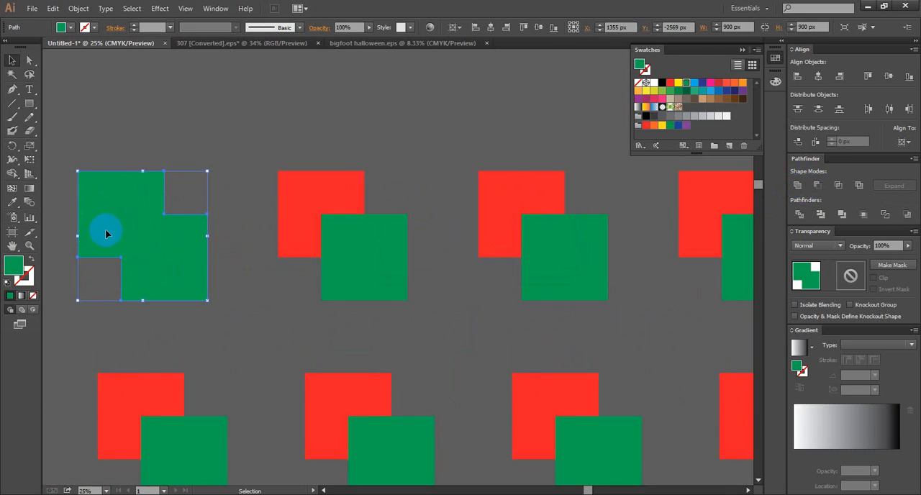
click(193, 142)
click(164, 250)
right_click(164, 250)
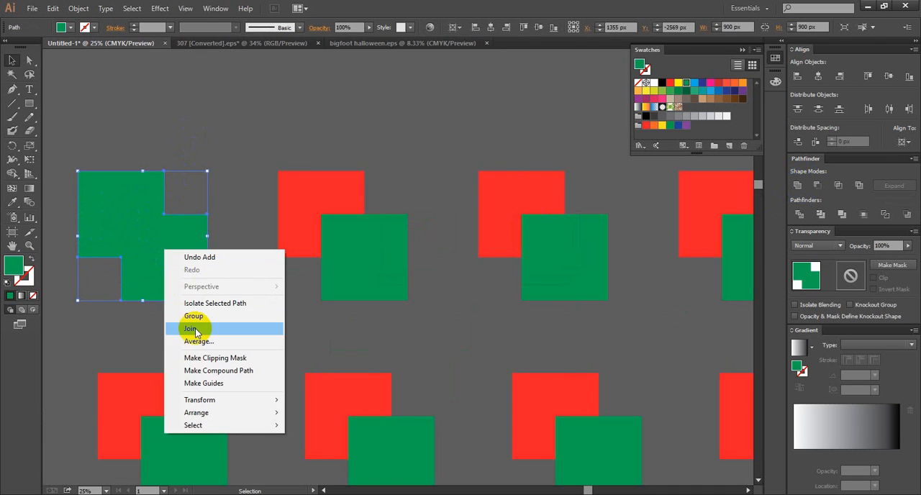
click(438, 200)
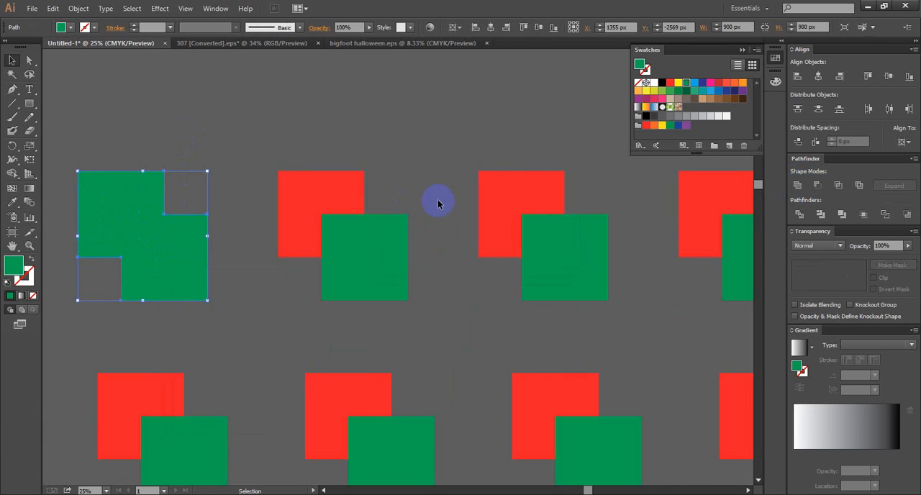
- Try Pathfinder Minus Front on the second pair in the upper row and undo it
click(384, 228)
click(818, 185)
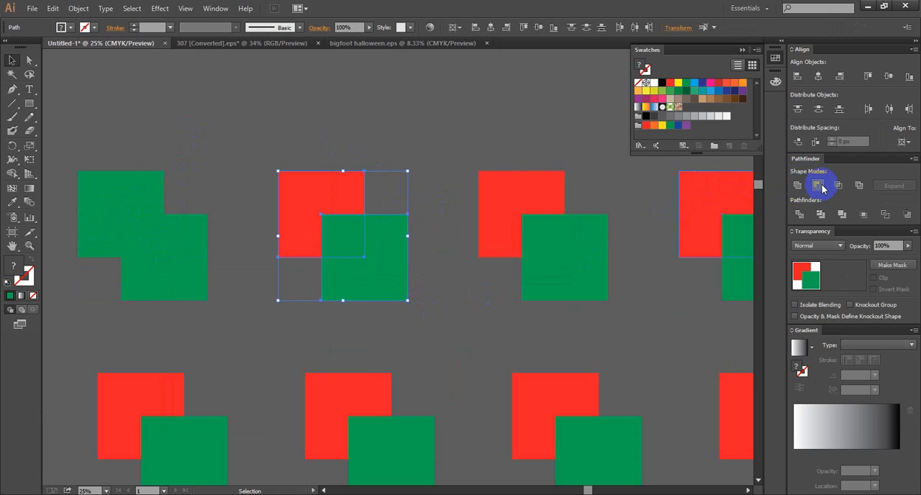
click(820, 186)
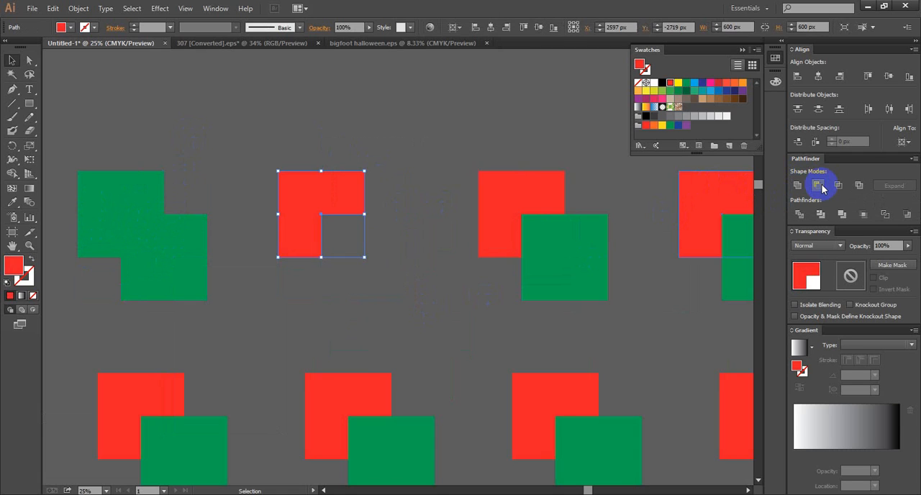
key(ctrl+z)
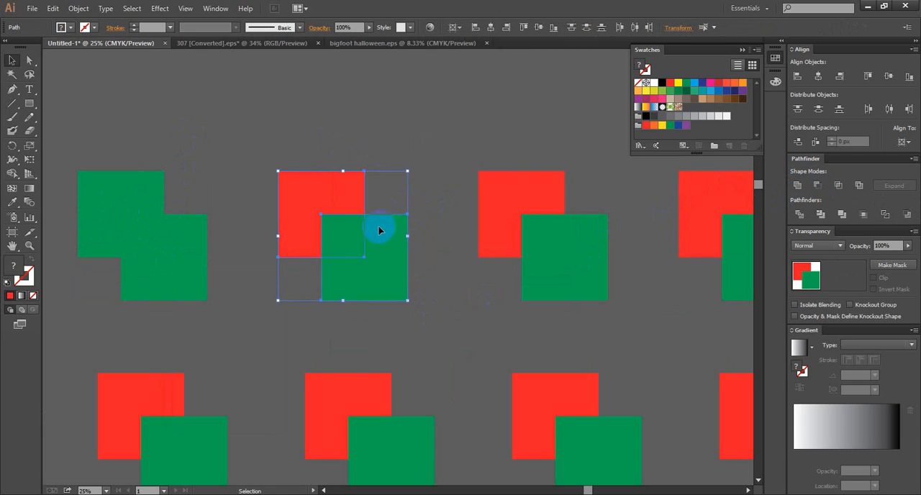
- Cut the green front square out of the red one in the upper row's second pair with Pathfinder Minus Front
click(411, 276)
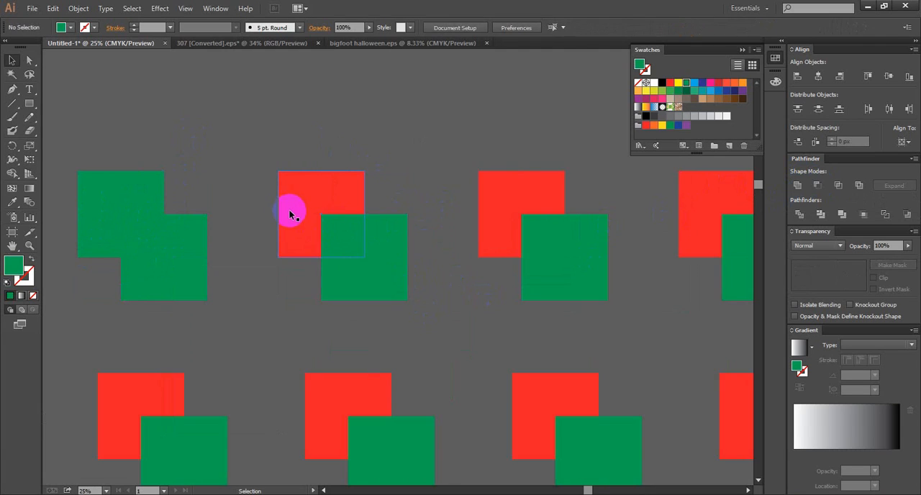
scroll(299, 227, up, 2)
click(443, 275)
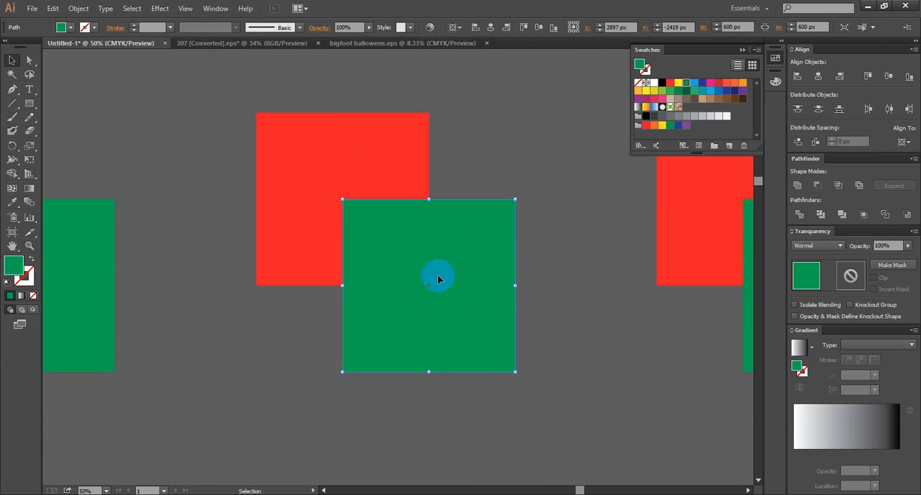
scroll(466, 280, up, 1)
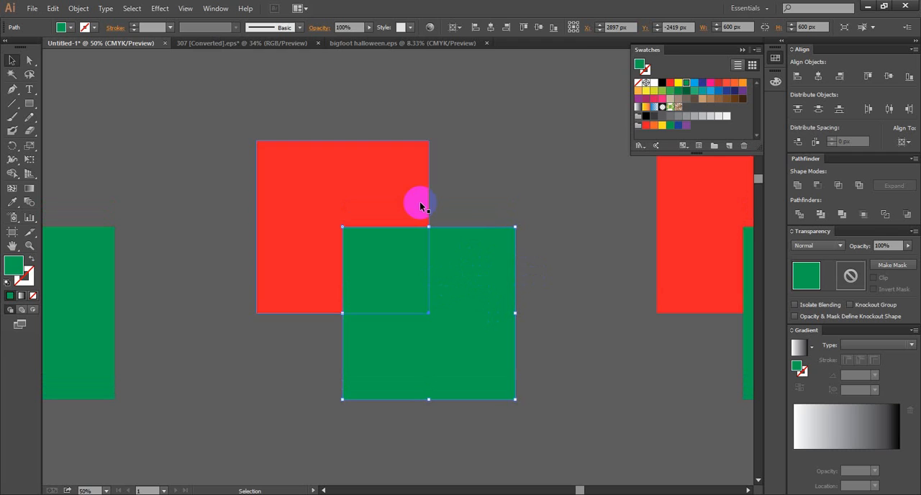
click(506, 201)
click(480, 290)
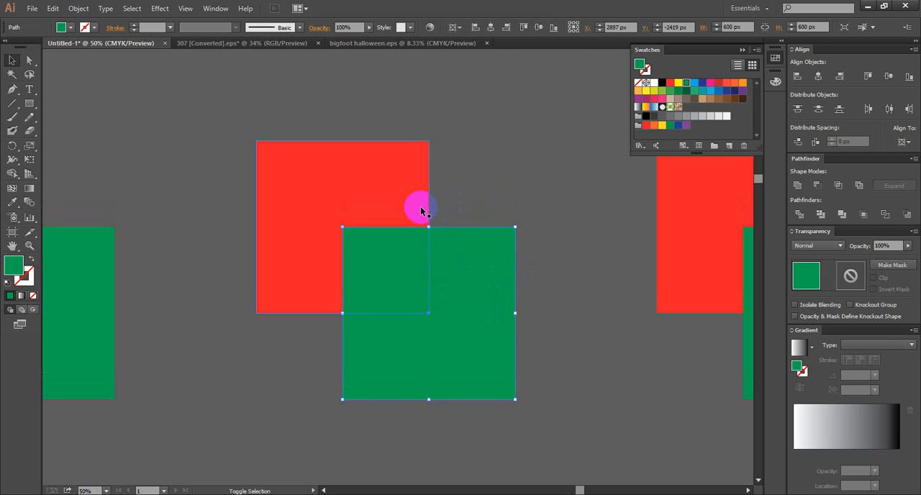
shift+click(422, 210)
drag(370, 131, 455, 275)
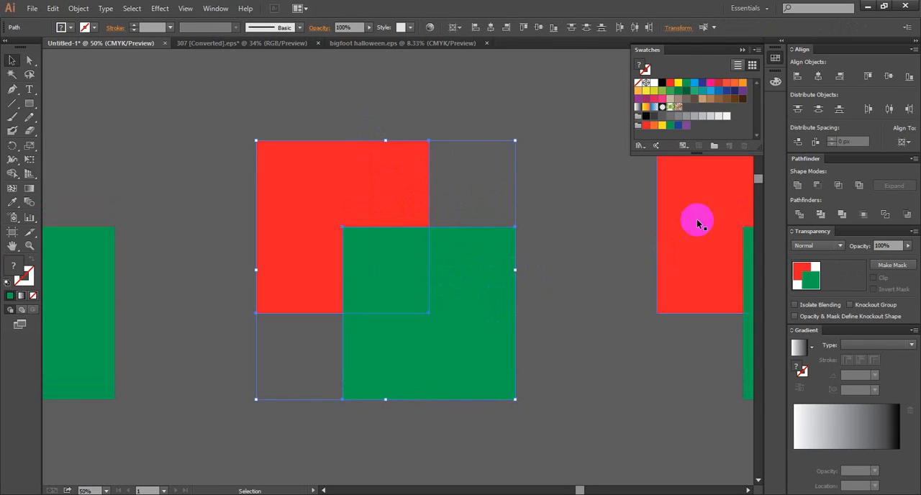
click(817, 185)
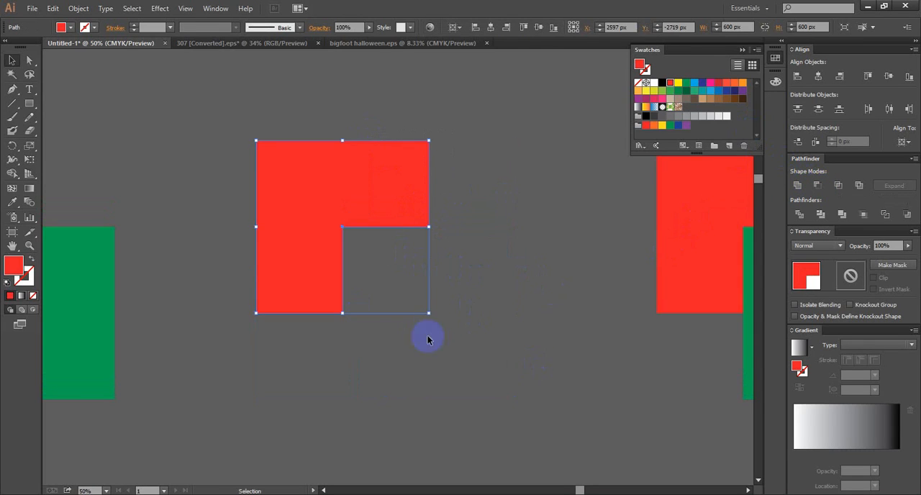
- Reduce the third pair of squares in the upper row to their overlapping area with Pathfinder Intersect
scroll(487, 313, down, 2)
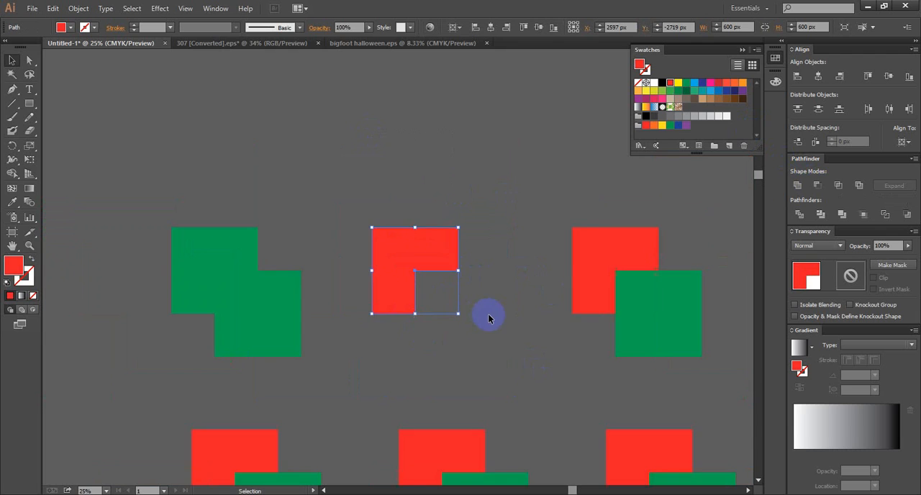
drag(506, 314, 397, 273)
click(294, 240)
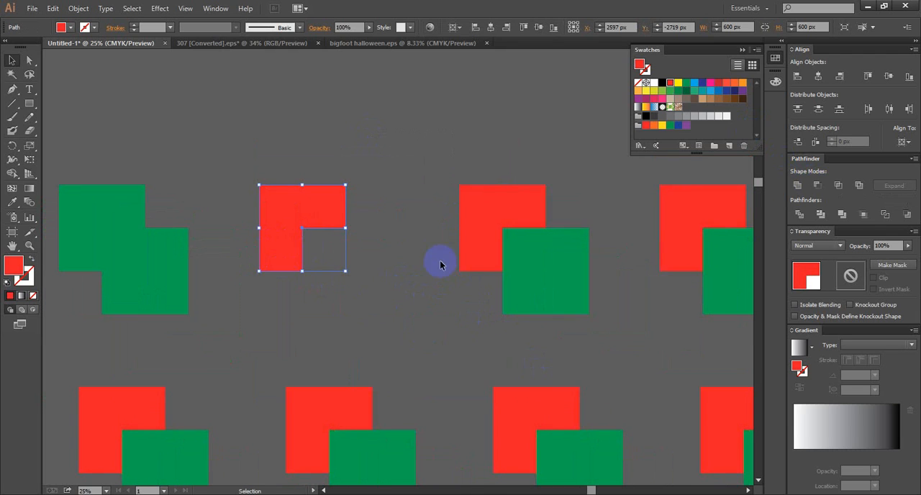
drag(464, 150, 582, 321)
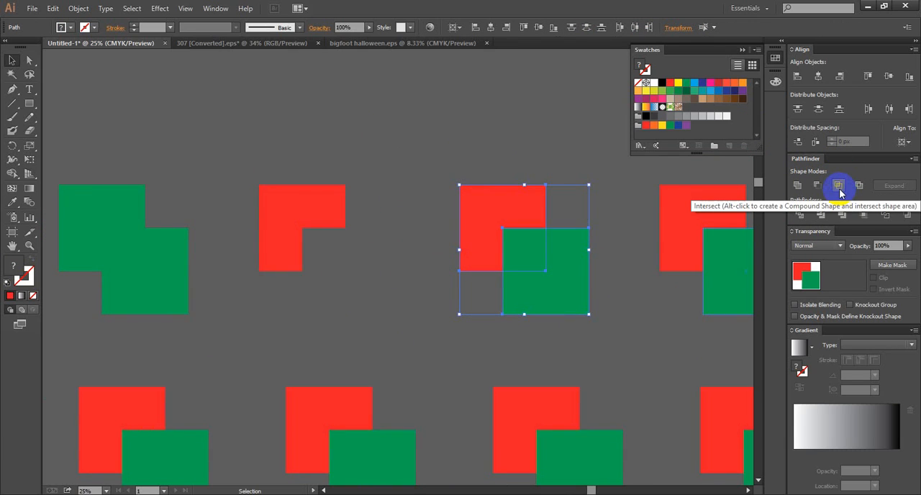
click(839, 185)
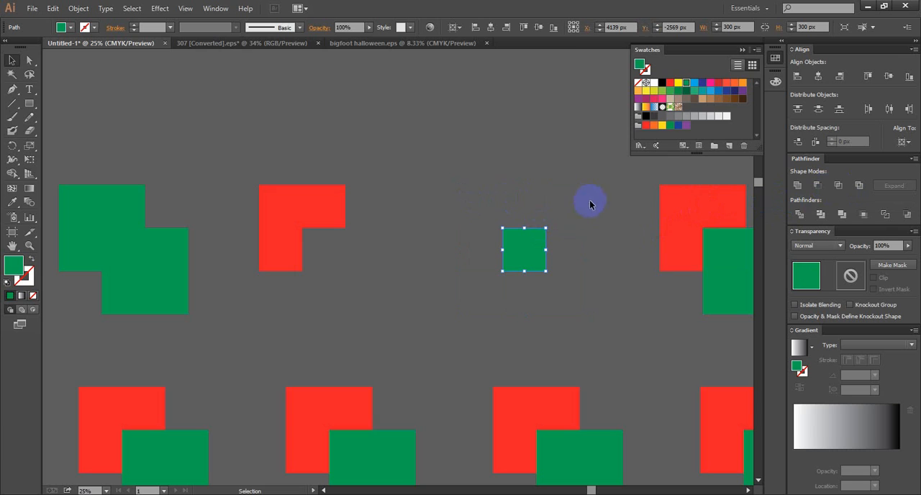
- Remove the overlapping area from the fourth pair of squares in the upper row with Pathfinder Exclude and deselect it
scroll(529, 245, right, 5)
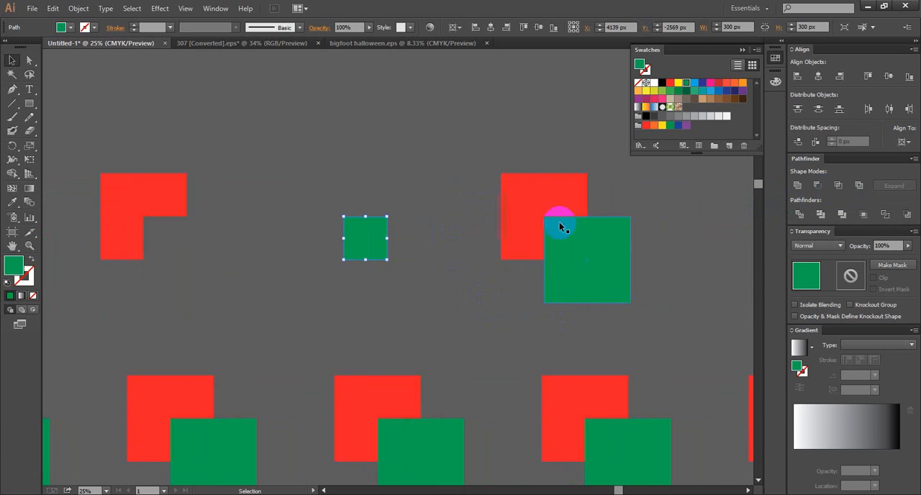
drag(554, 152, 648, 321)
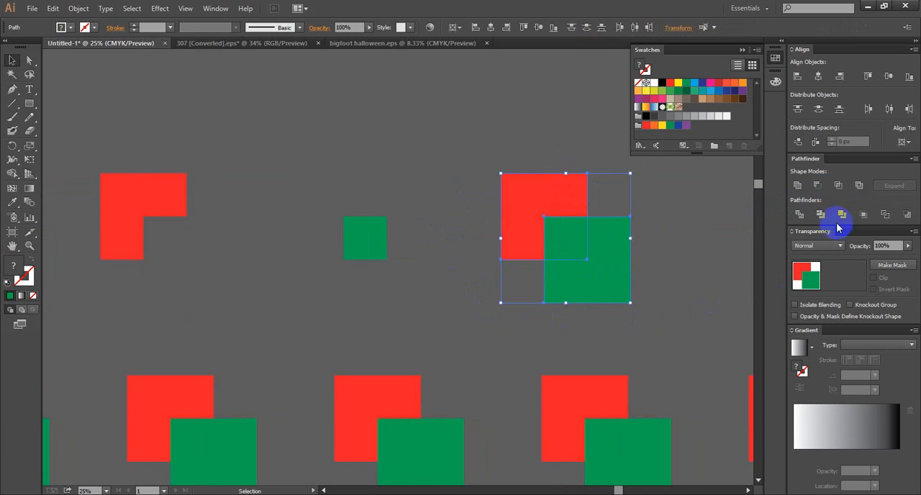
click(859, 187)
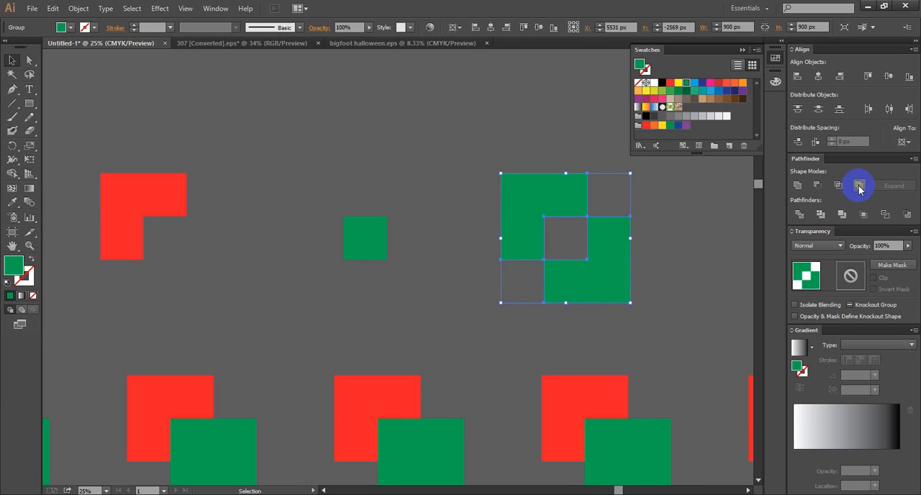
click(709, 242)
- Split the first pair of squares in the lower row along their overlapping edges with Pathfinder Divide and deselect it
scroll(541, 272, down, 2)
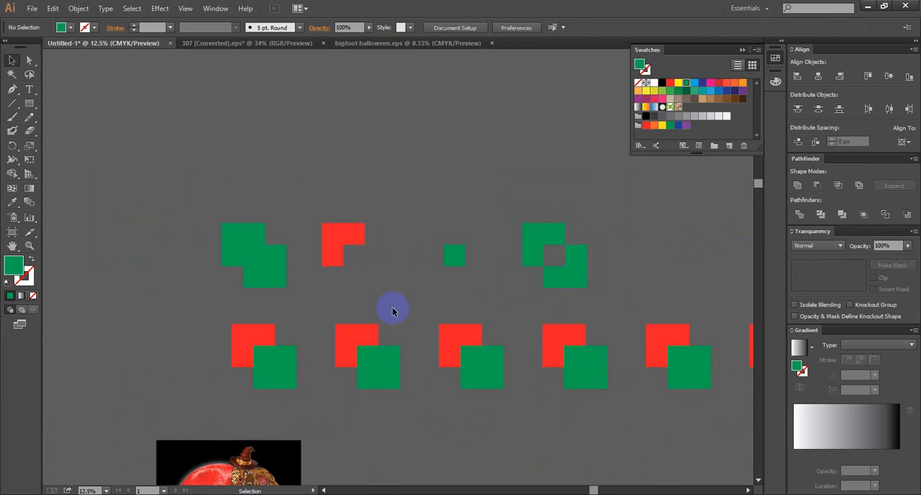
scroll(375, 335, up, 1)
drag(278, 408, 180, 317)
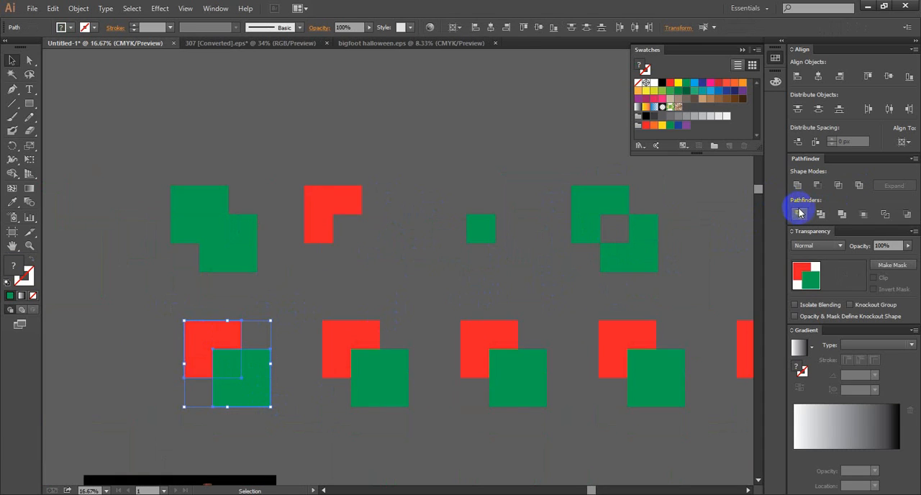
scroll(345, 302, down, 1)
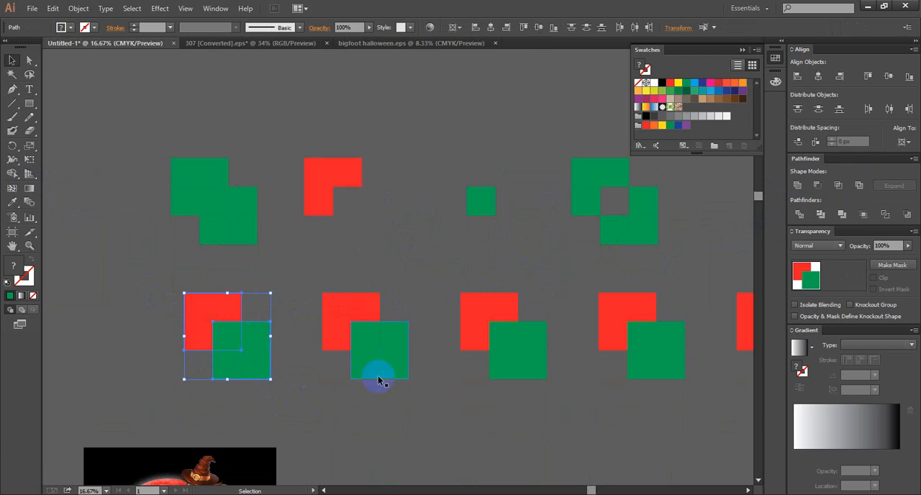
click(798, 214)
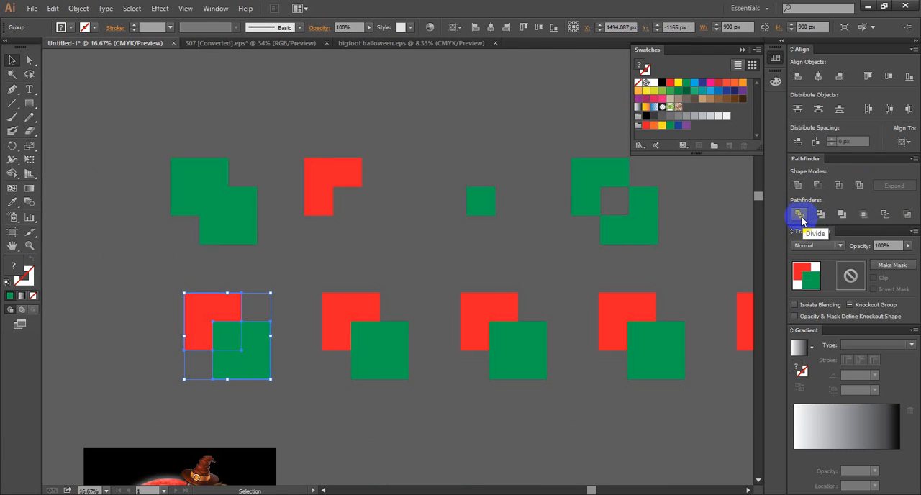
click(229, 254)
scroll(223, 351, up, 4)
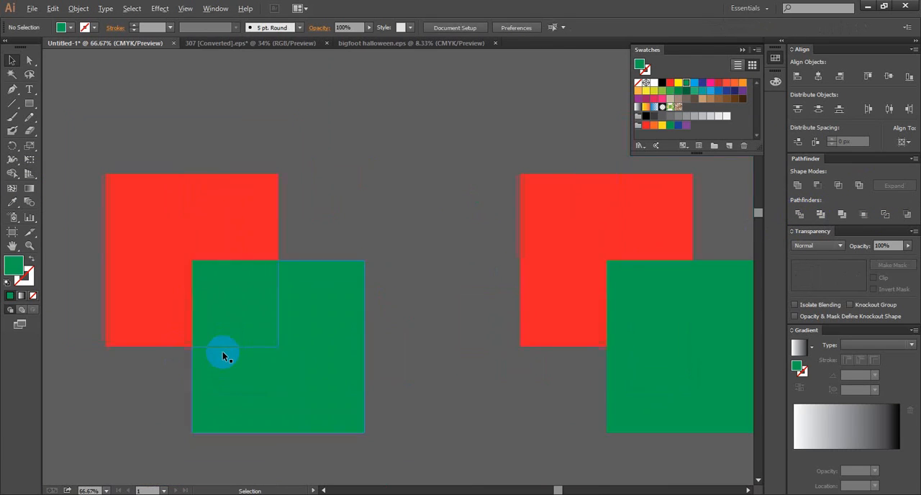
- Ungroup the divided first pair of squares in the lower row and move its green L-shaped piece diagonally down and away
click(222, 351)
click(215, 297)
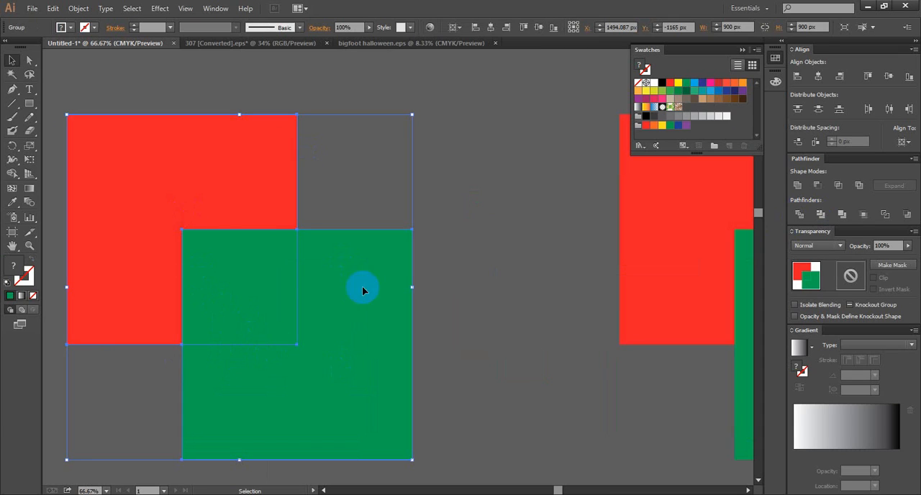
right_click(282, 274)
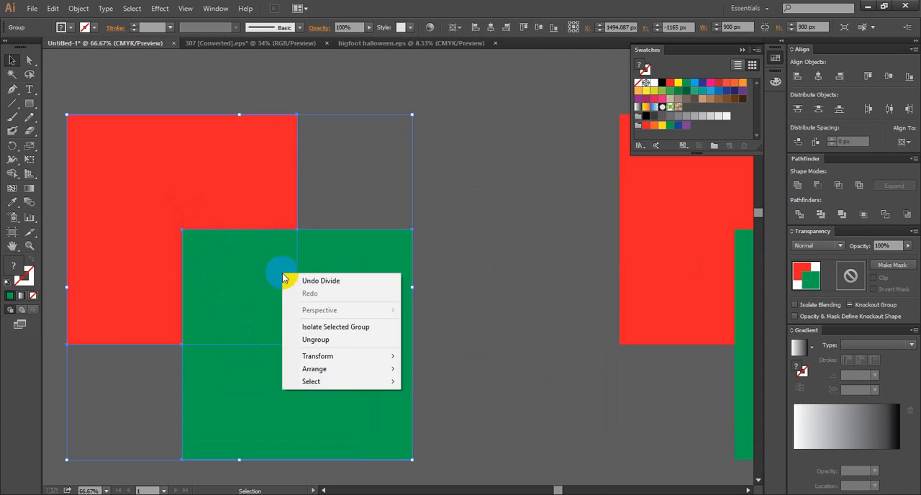
click(315, 340)
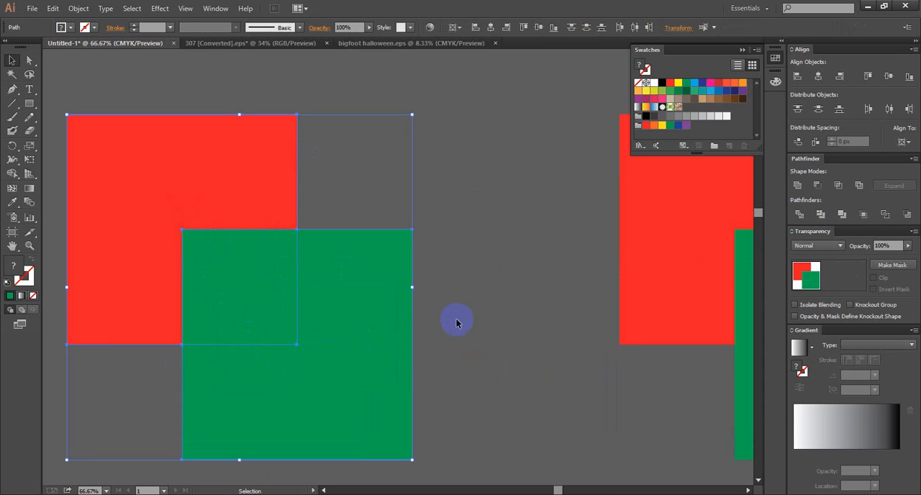
click(390, 337)
drag(385, 349, 411, 374)
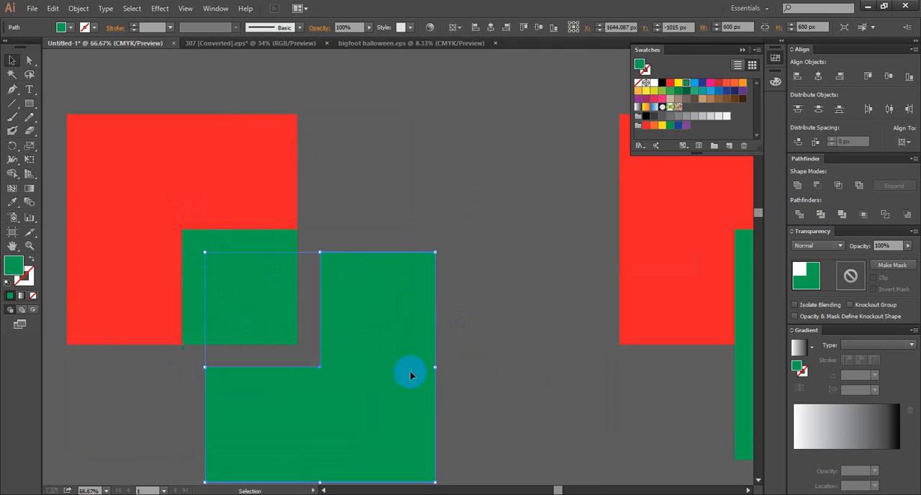
- Move the red L-shaped piece of the divided pair up and away from the small green overlap square
double_click(151, 200)
click(383, 156)
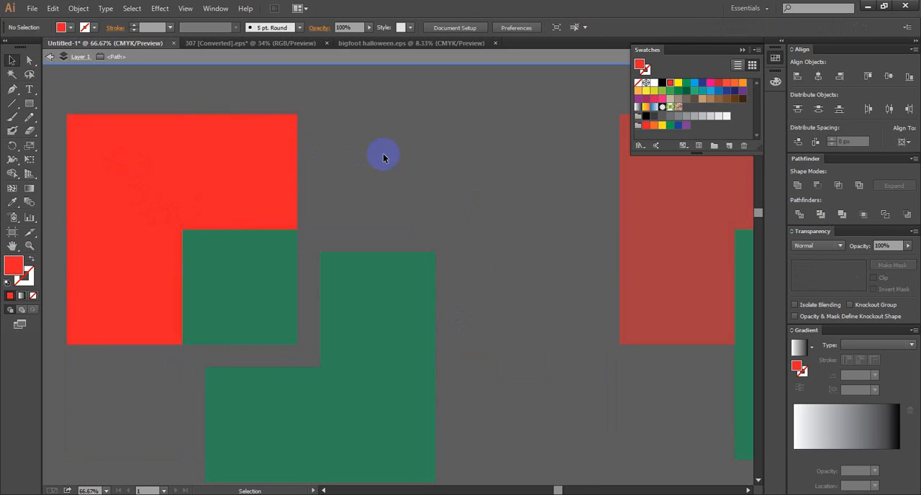
click(220, 179)
double_click(336, 154)
drag(235, 180, 213, 160)
scroll(363, 159, down, 3)
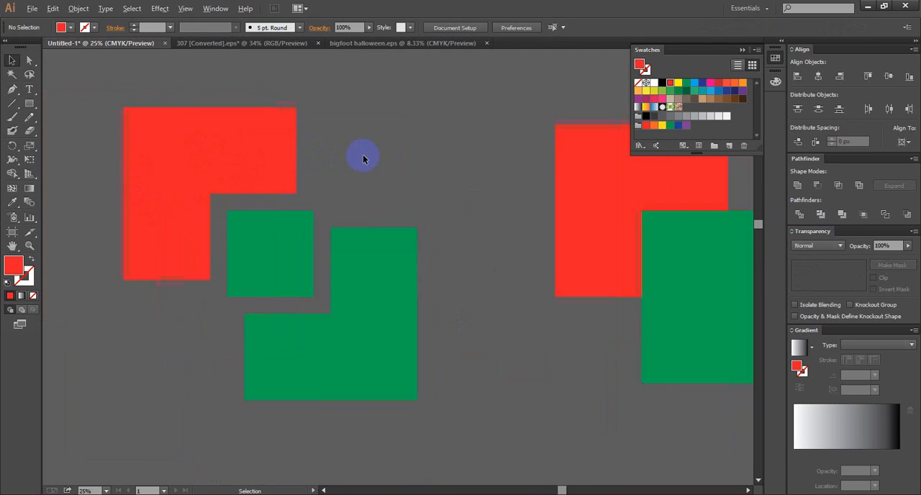
- Apply Pathfinder Trim to the second pair of squares in the lower row
drag(432, 143, 531, 304)
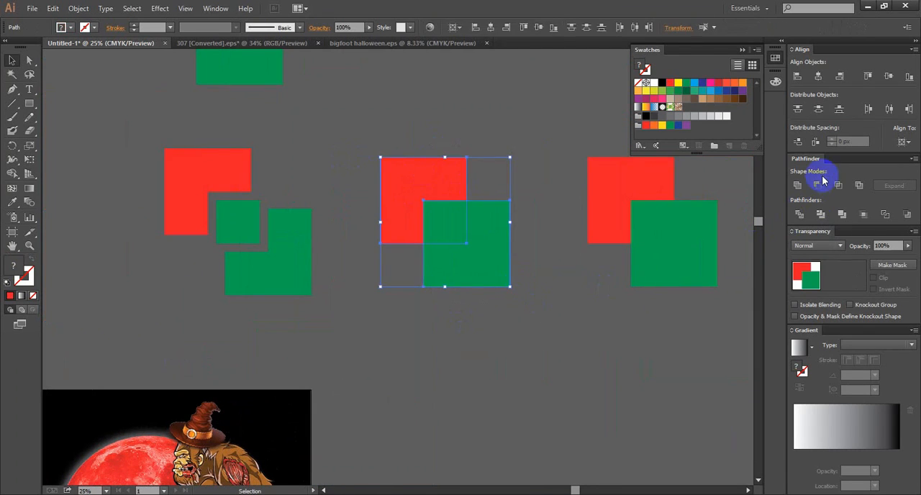
click(822, 215)
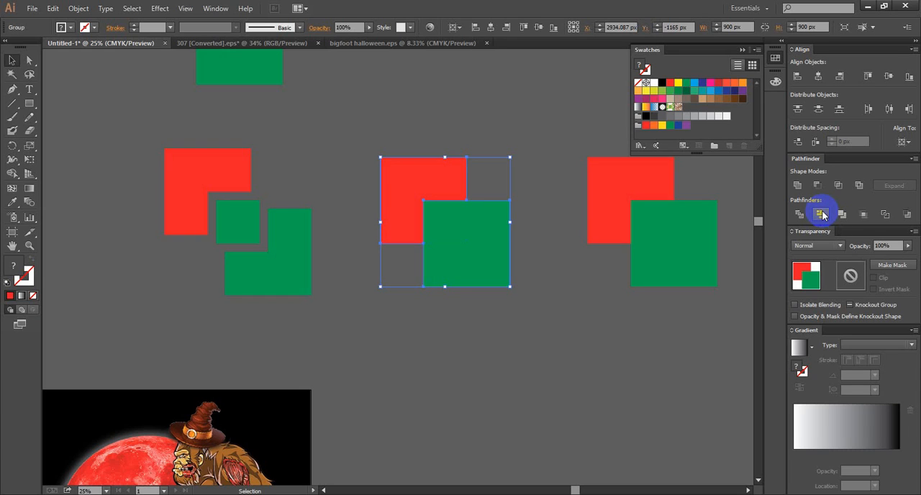
click(549, 249)
- Ungroup the trimmed second pair and pull the green square and the red L-shaped piece apart
right_click(493, 251)
click(521, 317)
click(478, 310)
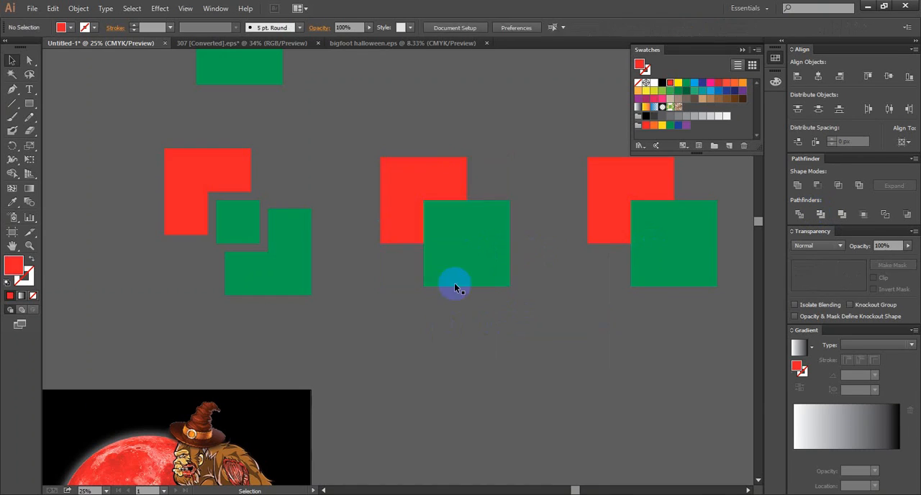
drag(459, 269, 477, 288)
drag(408, 191, 400, 178)
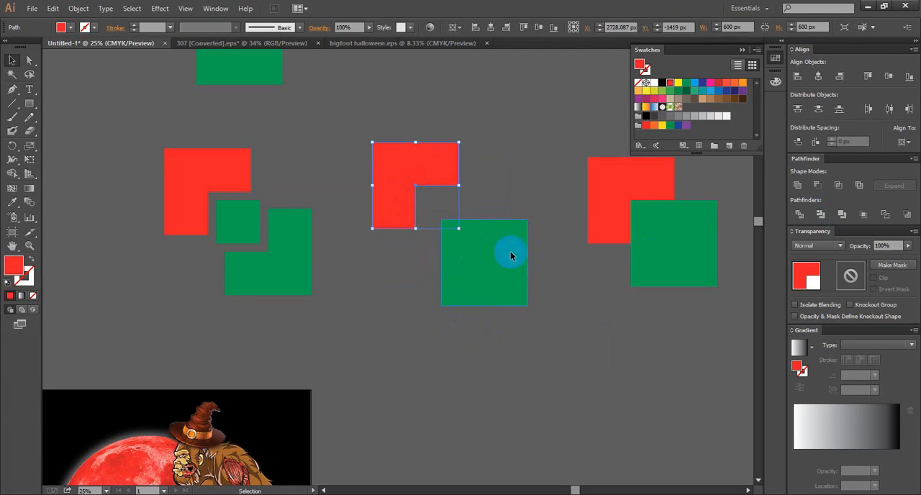
- Apply Pathfinder Merge to the third pair of squares in the lower row and deselect it
drag(592, 288, 393, 291)
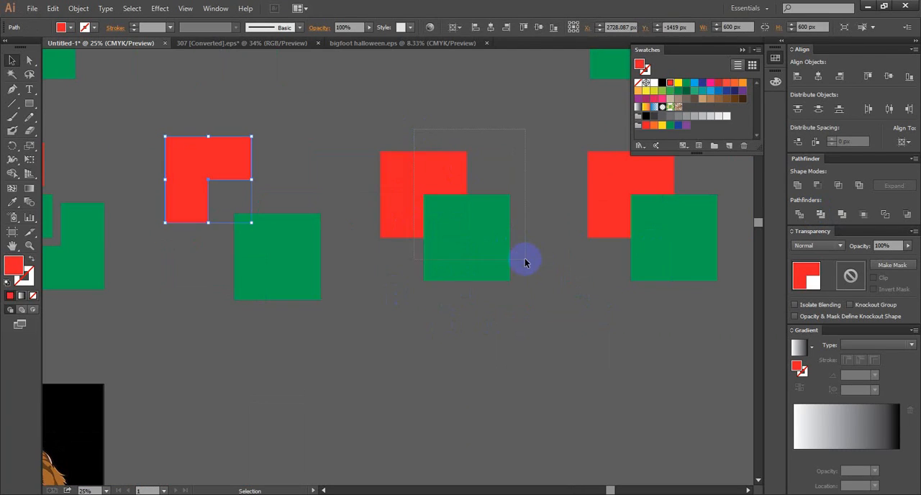
drag(525, 263, 525, 264)
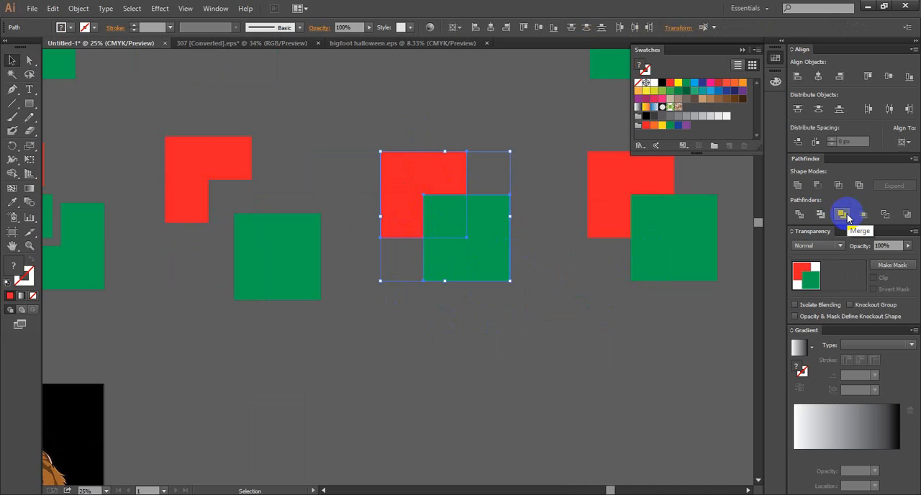
click(843, 213)
click(540, 232)
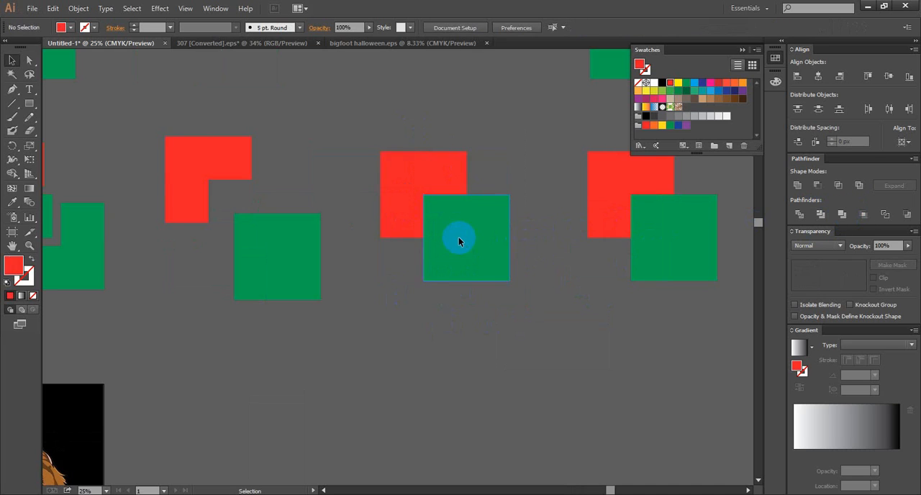
- Ungroup the merged third pair of squares in the lower row, leaving its pieces in place
click(458, 241)
right_click(413, 186)
click(435, 252)
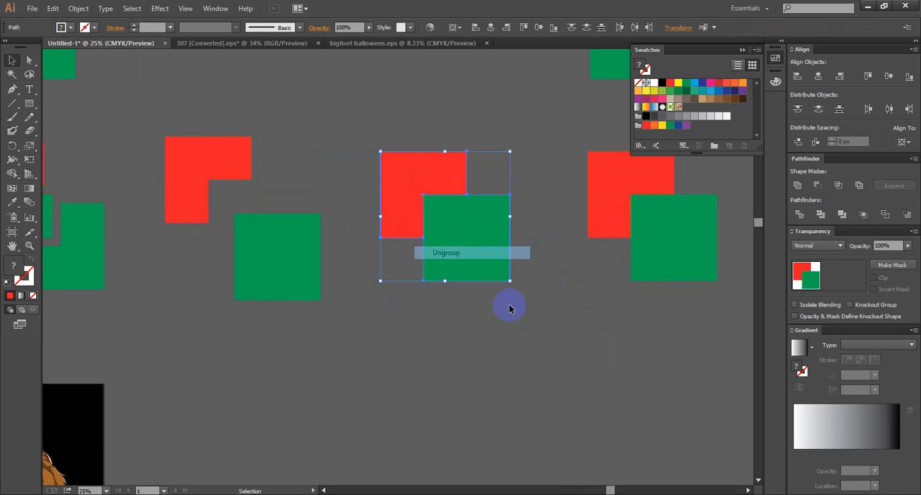
click(509, 308)
click(503, 255)
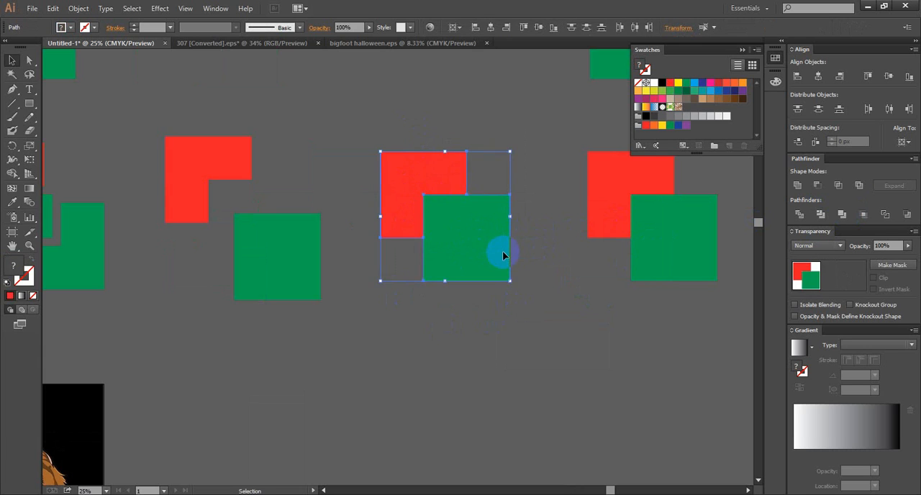
- Crop the fourth pair of squares in the lower row to its overlapping area with Pathfinder Crop
drag(557, 275, 417, 280)
click(461, 206)
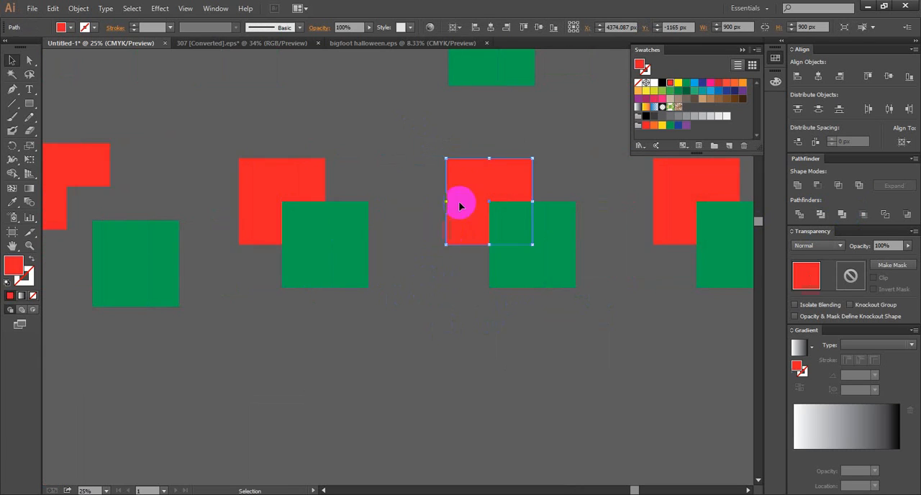
drag(503, 154, 596, 301)
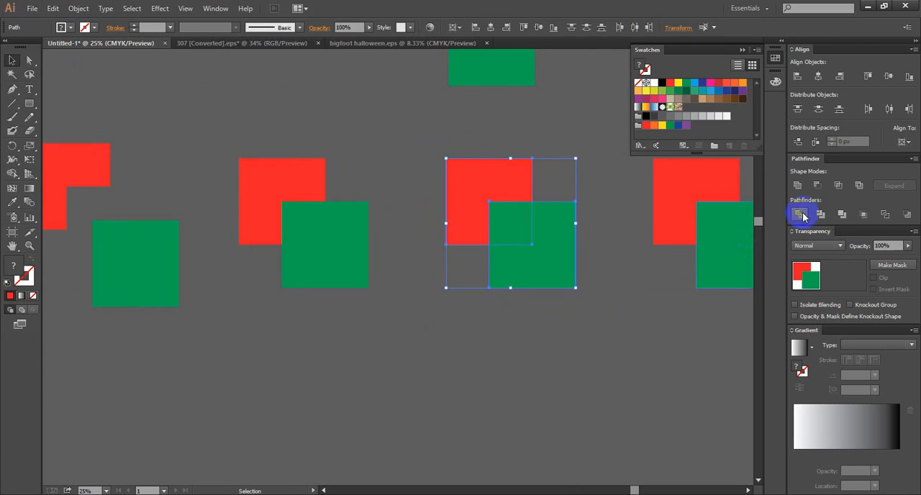
click(864, 215)
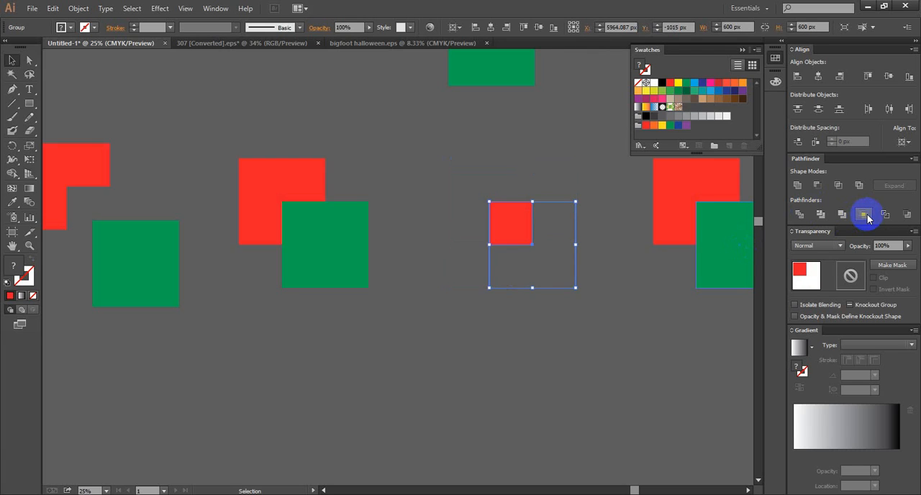
- Ungroup the cropped result of the fourth pair in the lower row and deselect it
click(516, 214)
right_click(560, 286)
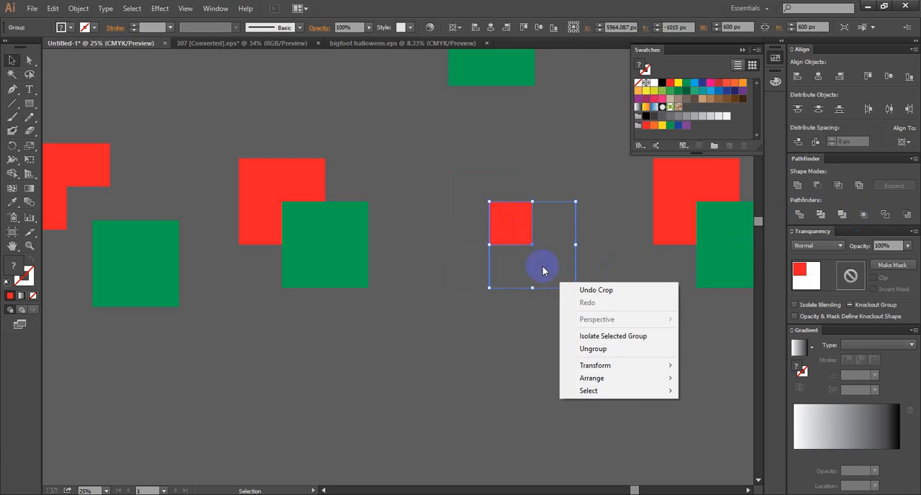
click(588, 348)
click(591, 345)
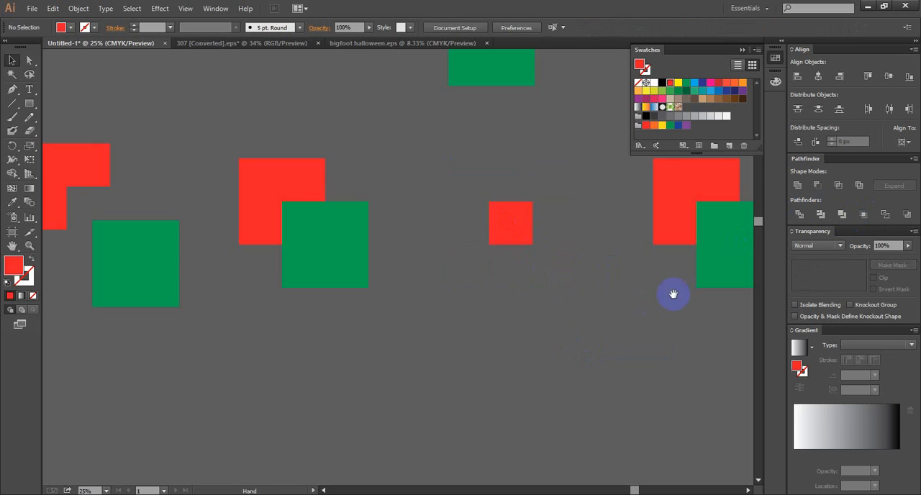
- Try Pathfinder Outline on the fifth pair of squares in the lower row and undo it
drag(674, 293, 420, 344)
drag(427, 178, 534, 379)
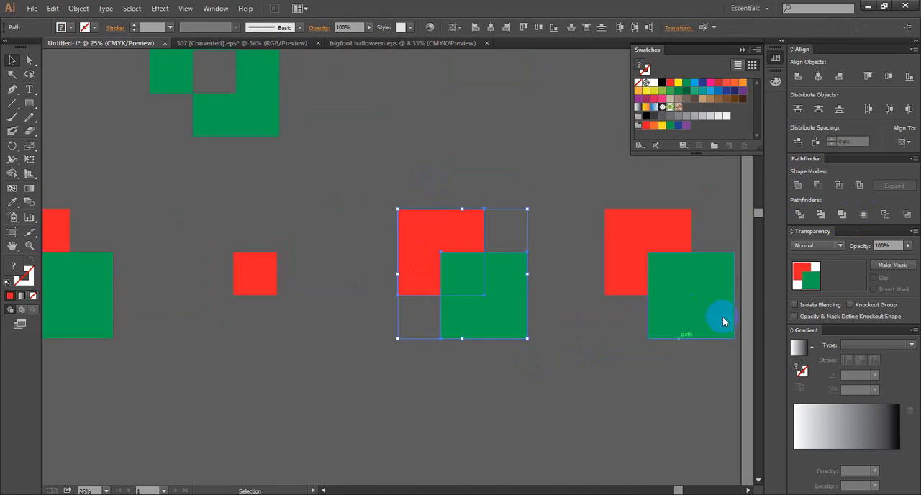
click(885, 213)
click(540, 309)
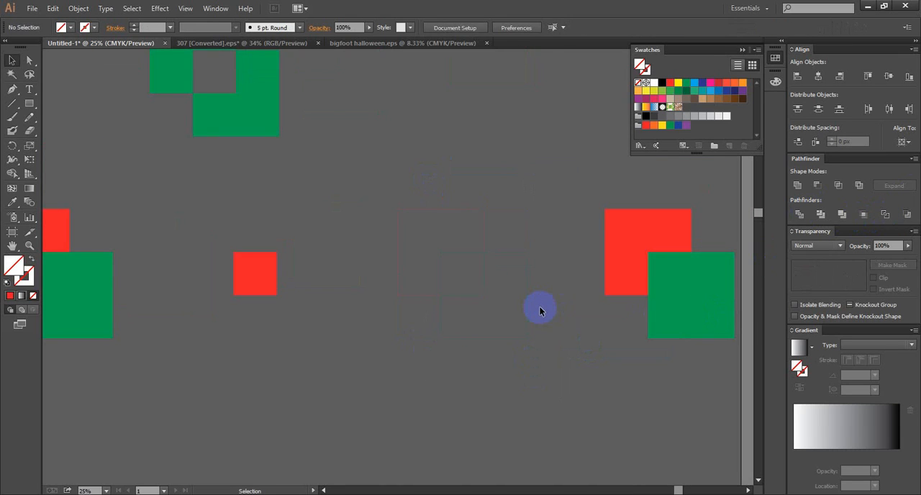
key(ctrl+z)
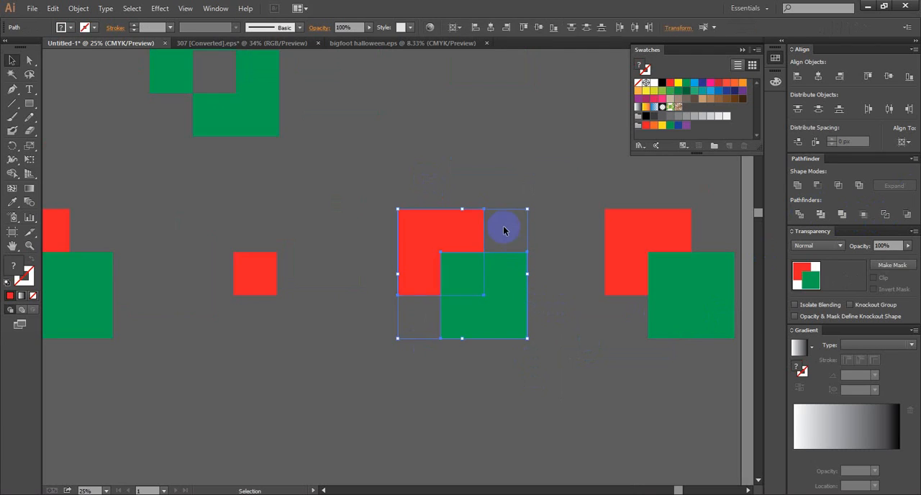
- Convert the fifth pair of squares in the lower row to unfilled edge paths with Pathfinder Outline and select the resulting group
drag(459, 165, 568, 324)
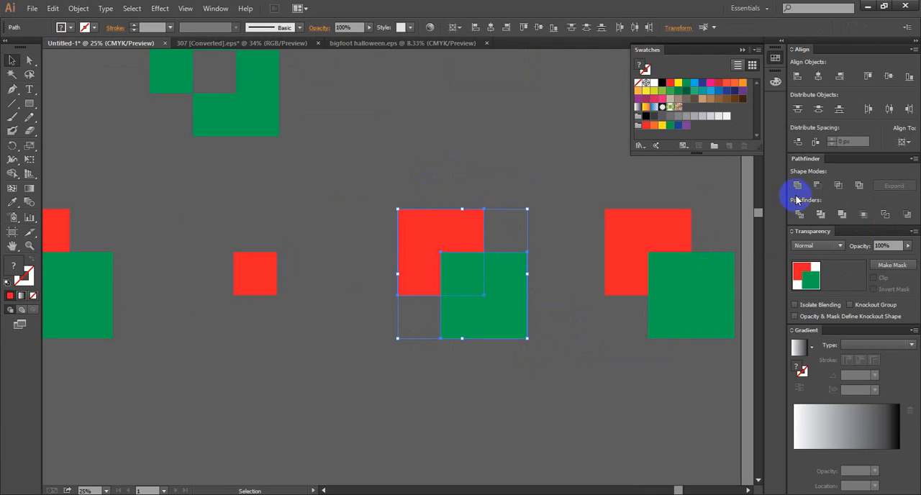
click(885, 214)
click(575, 333)
click(497, 340)
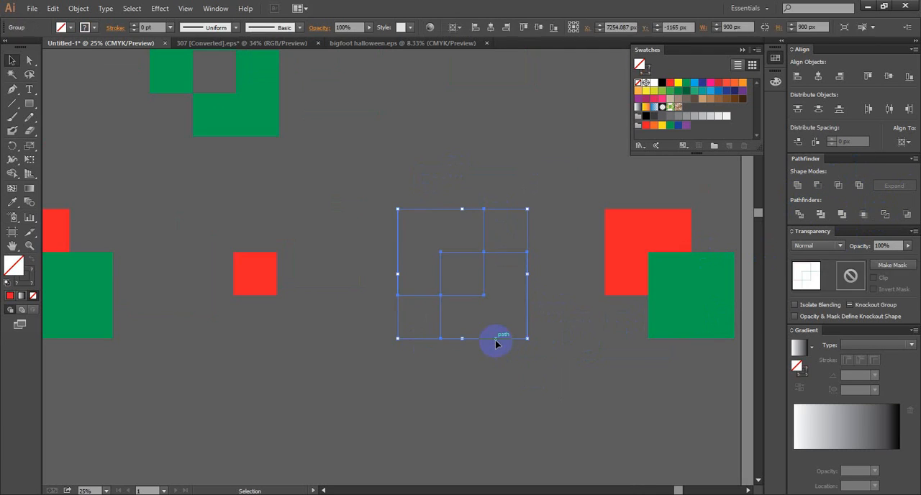
- Cut the red back square out of the green front one in the lower row's last pair with Pathfinder Minus Back and deselect it
key(space)
drag(604, 341, 519, 336)
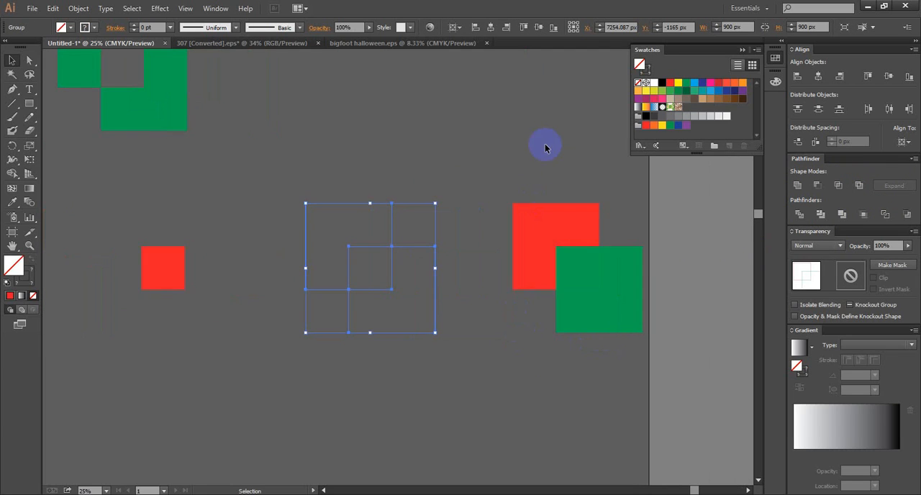
drag(545, 145, 633, 340)
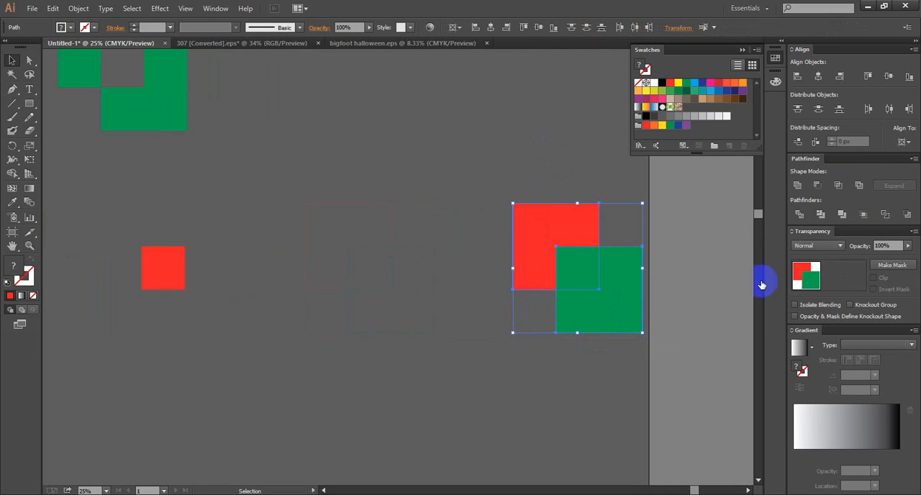
click(908, 214)
scroll(625, 281, down, 2)
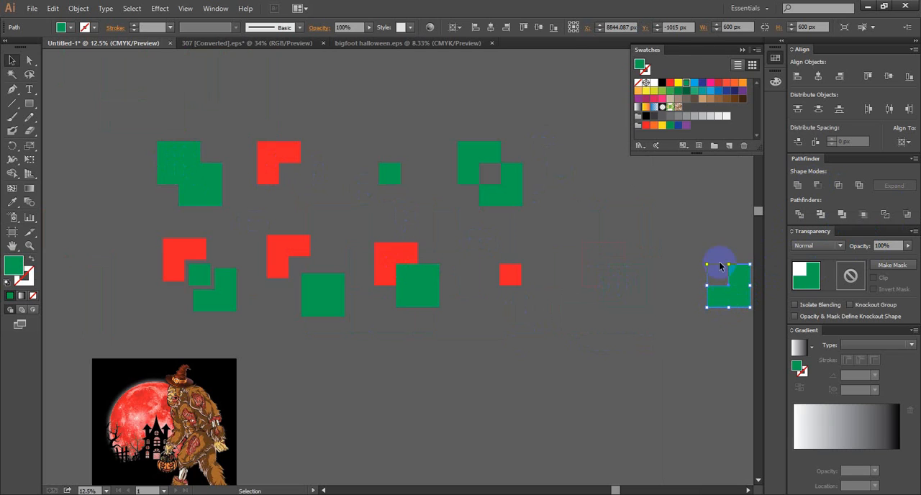
click(546, 315)
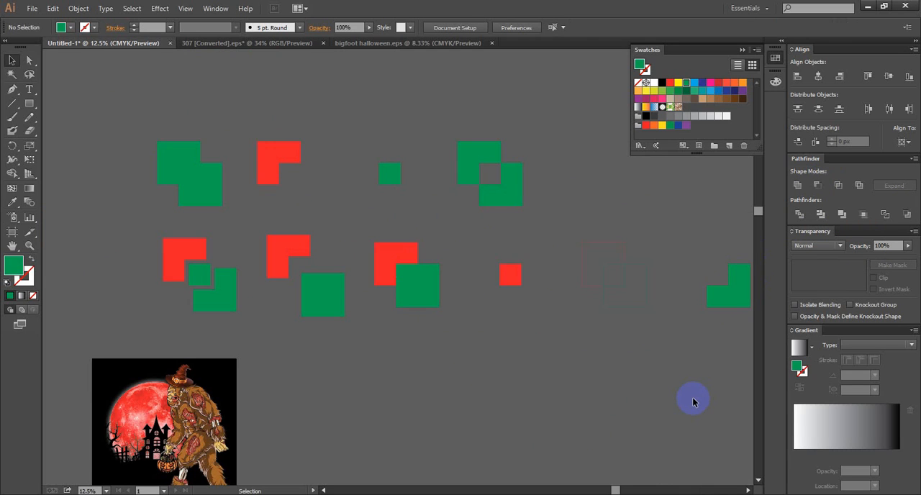
scroll(645, 436, down, 1)
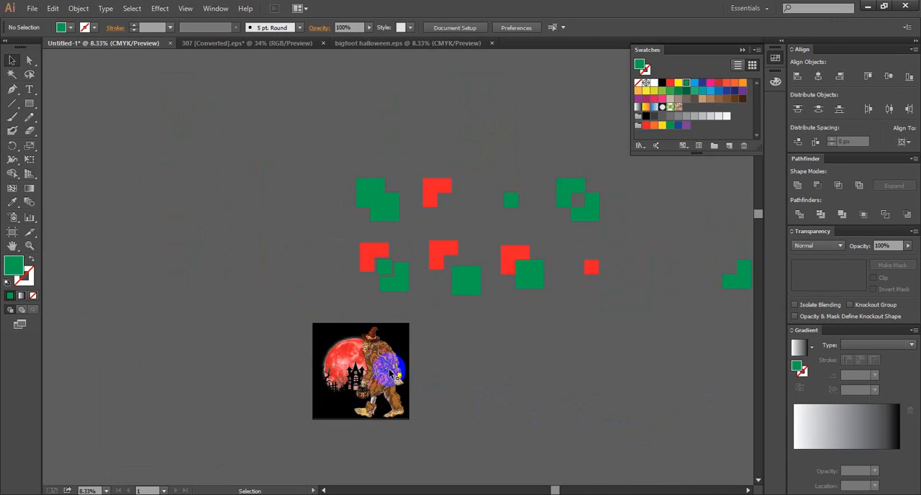
scroll(334, 373, up, 2)
click(439, 324)
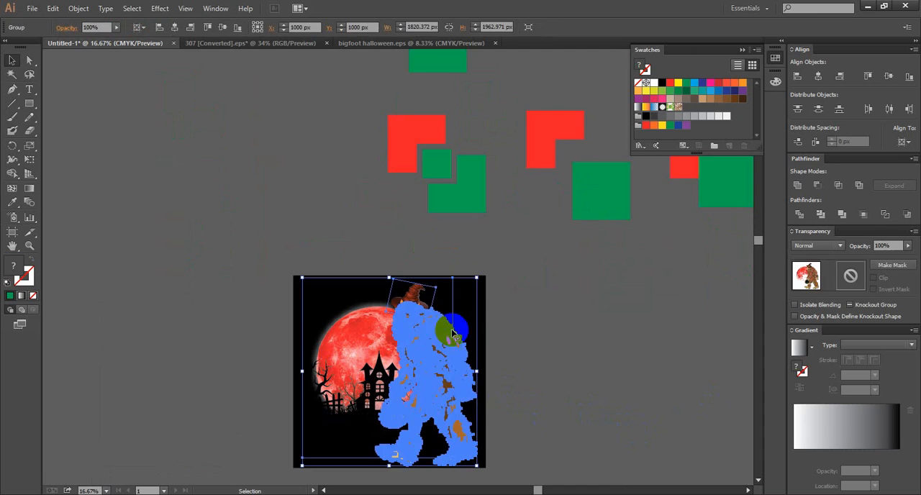
click(490, 339)
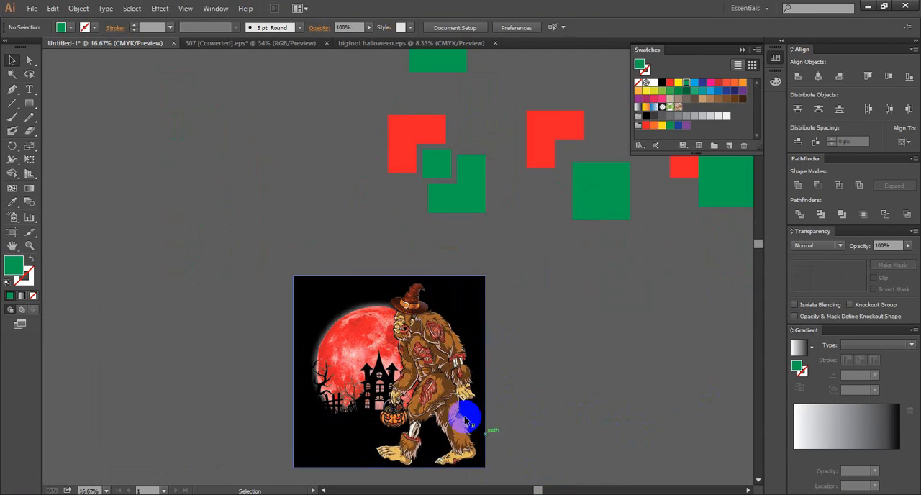
scroll(510, 349, down, 3)
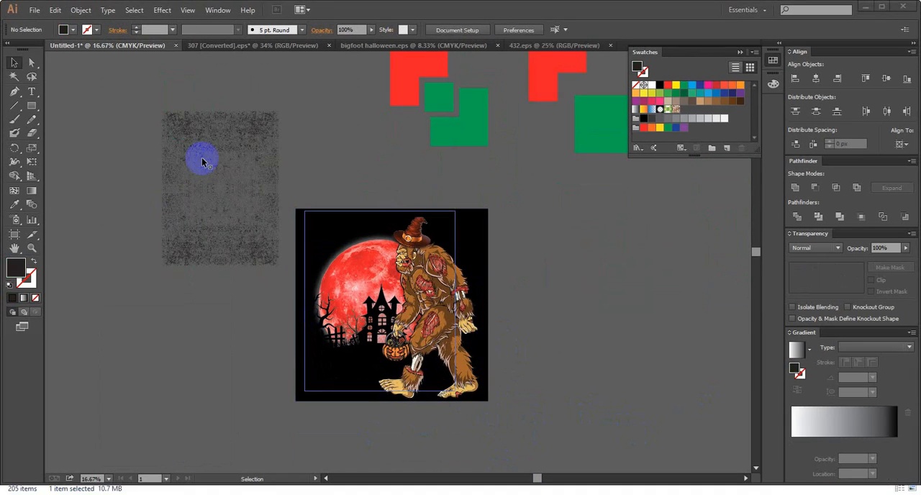
- Place a copy of the bigfoot artwork group beside the black artboard square, on its right, and deselect it
click(439, 319)
drag(623, 304, 655, 303)
click(594, 209)
- Move the black grunge texture over the moon side of the artboard artwork and put a copy of it outside the artboard at the upper left
drag(256, 181, 362, 251)
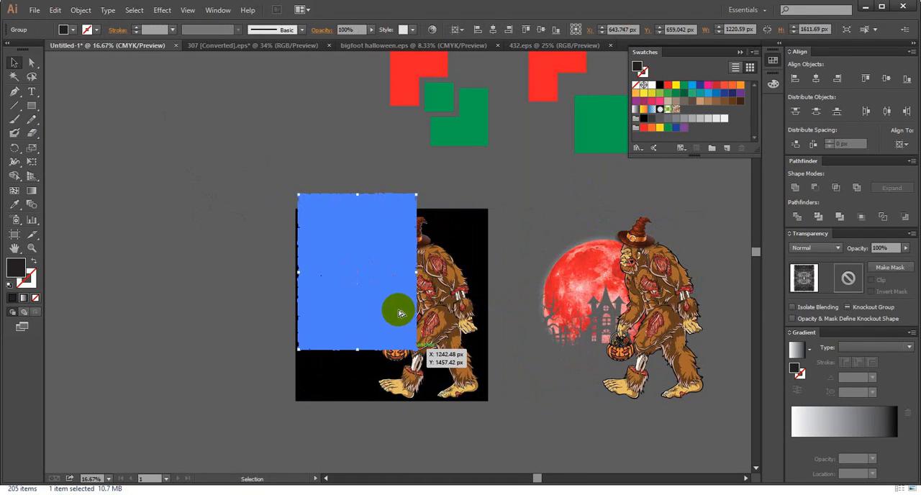
drag(401, 313, 192, 195)
click(212, 263)
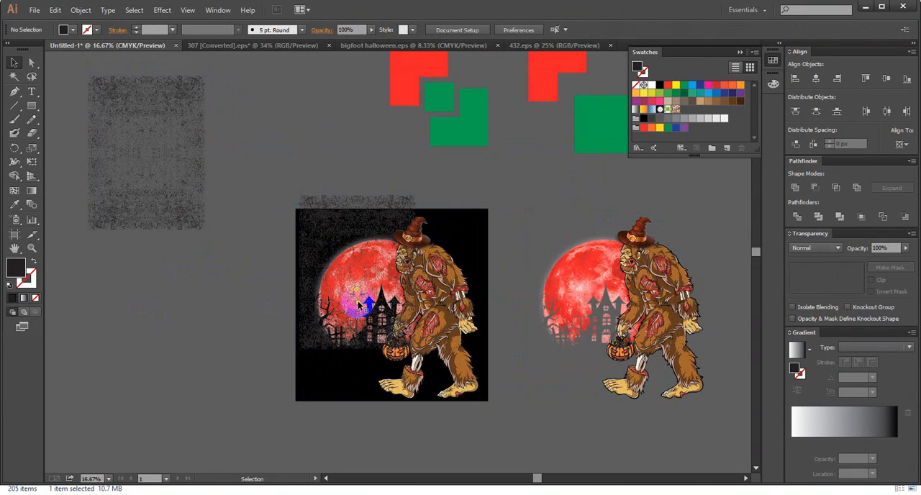
- Scale up the grunge texture over the artboard artwork to about 2203 × 2384 px so it covers the design, and deselect it
click(360, 304)
drag(416, 351, 494, 430)
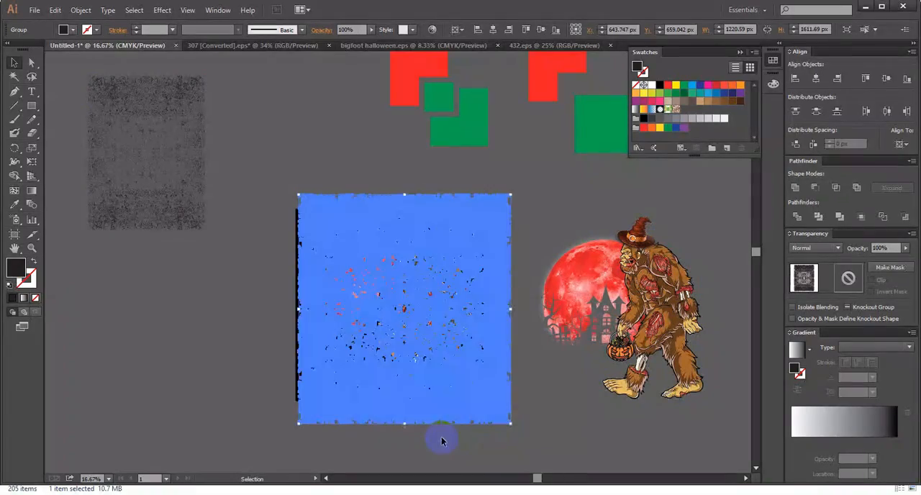
click(441, 441)
scroll(439, 262, up, 3)
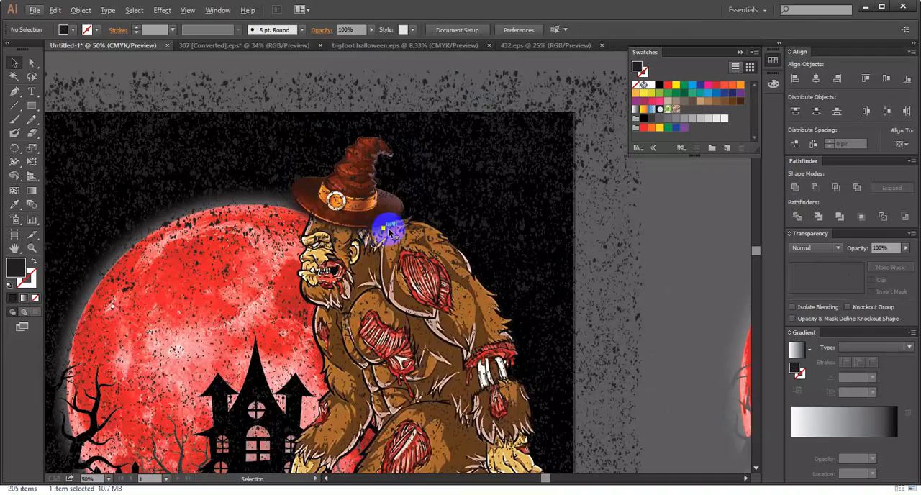
scroll(381, 208, down, 2)
drag(352, 128, 477, 291)
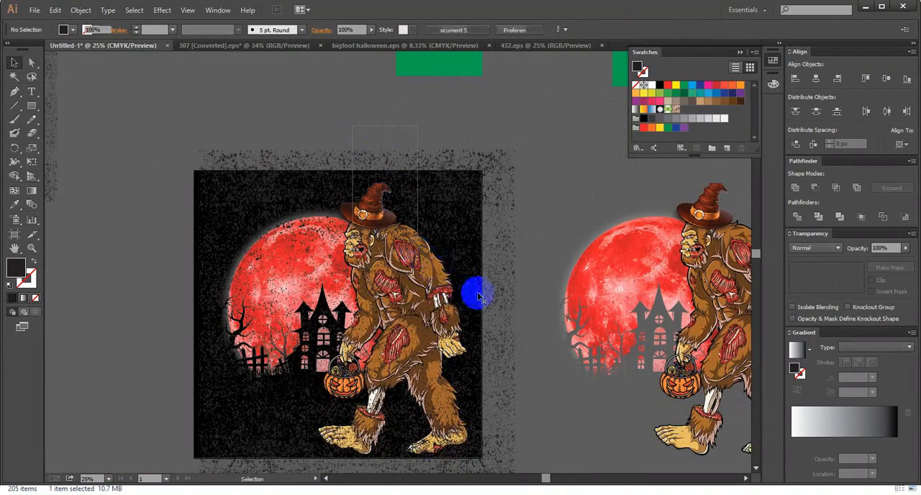
click(817, 188)
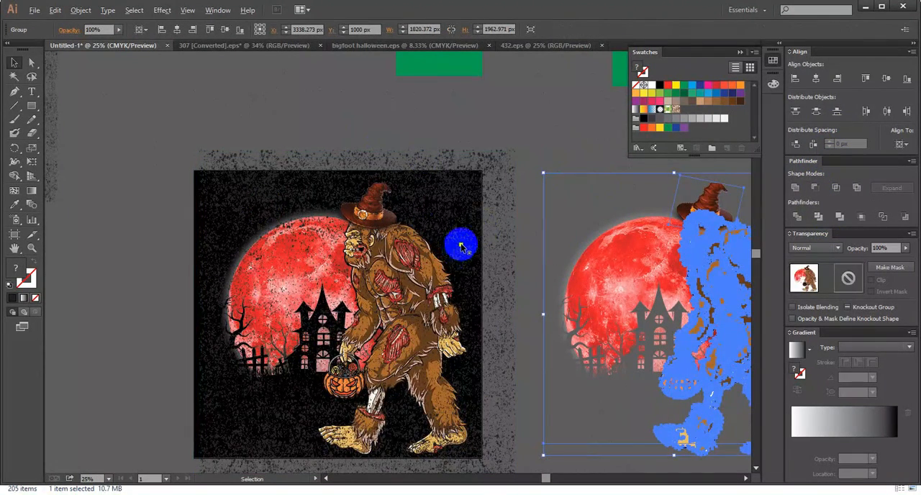
alt+scroll(462, 240, down, 1)
scroll(465, 281, down, 1)
drag(482, 399, 334, 173)
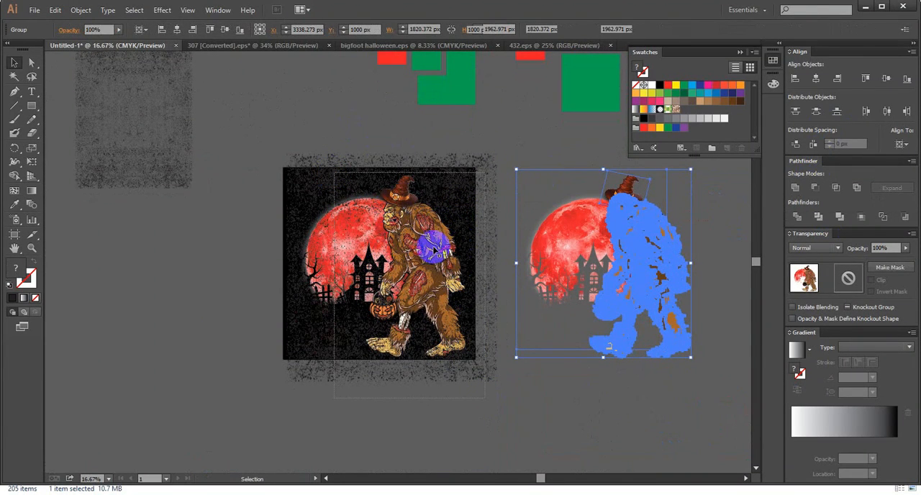
alt+scroll(450, 233, down, 1)
click(346, 179)
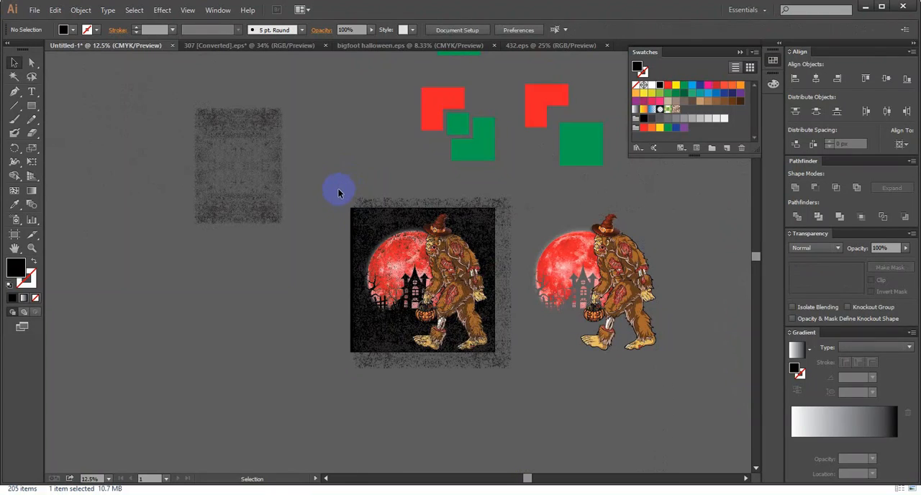
- Make an opacity mask from the artboard artwork group and the grunge texture over it, with Clip turned off, and deselect the result
click(472, 341)
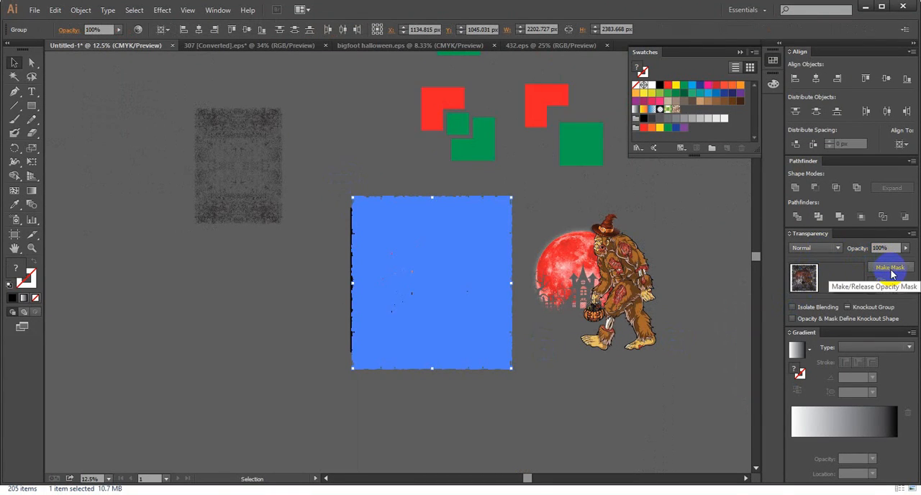
click(891, 273)
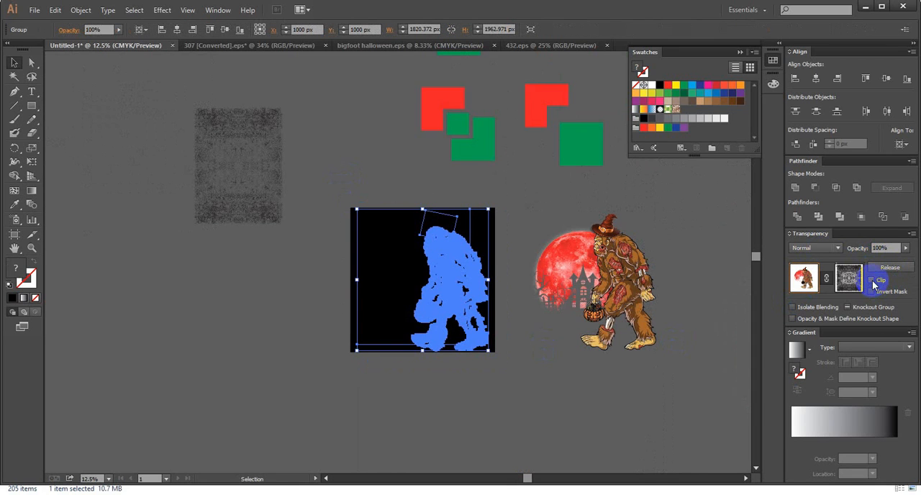
click(442, 378)
scroll(405, 236, up, 3)
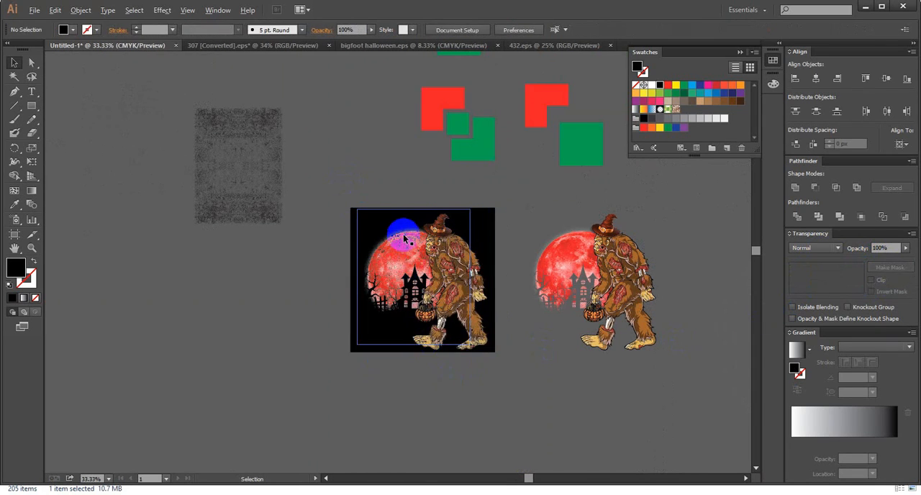
scroll(538, 314, up, 3)
scroll(407, 237, down, 2)
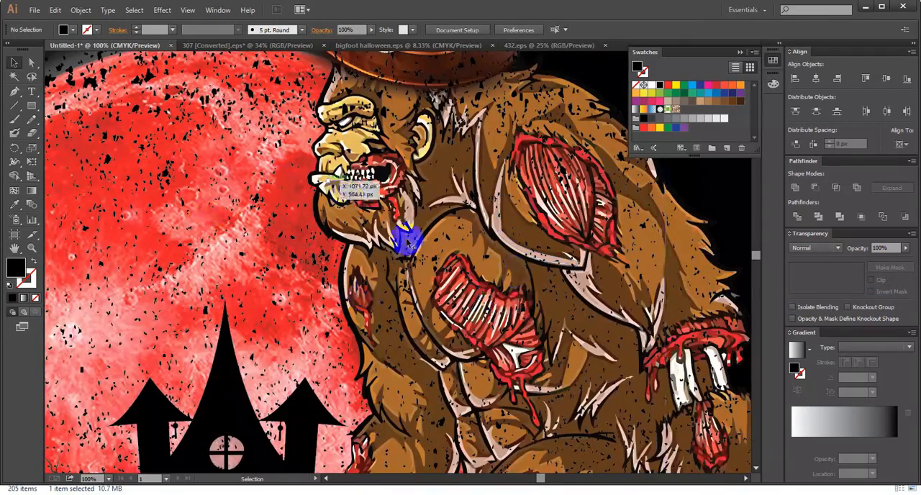
scroll(468, 226, up, 4)
scroll(471, 229, down, 6)
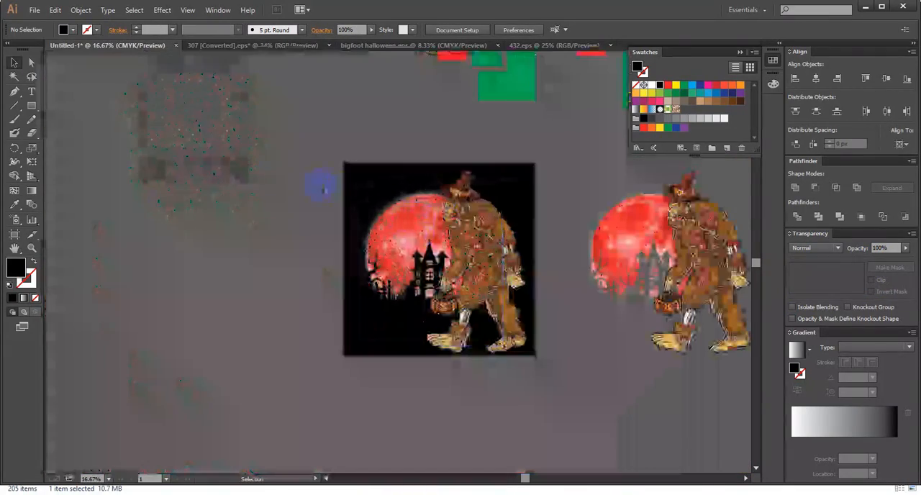
- Test the masked artwork's transparency by filling the background square with red, inspect the texture holes, and return the fill to black
click(352, 192)
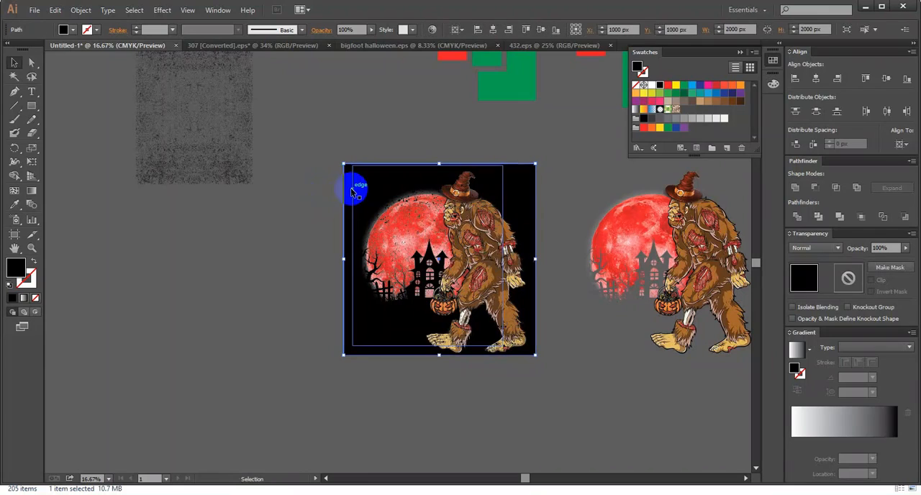
click(670, 85)
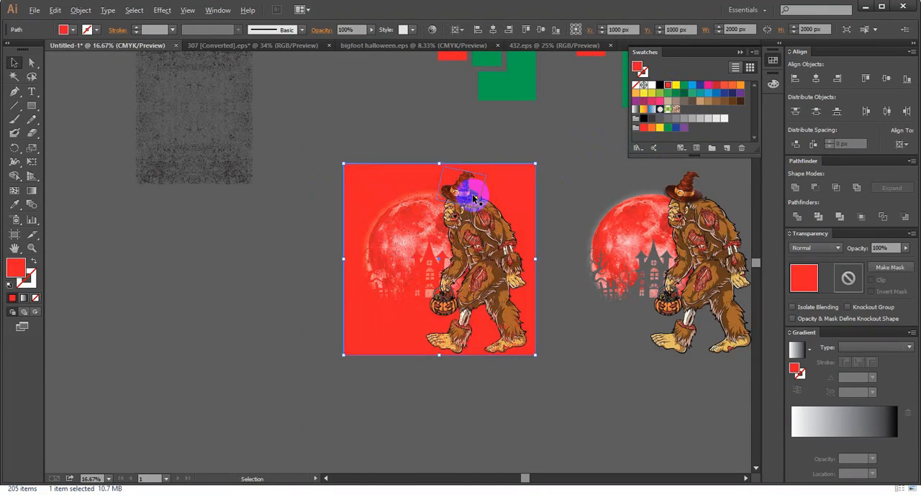
scroll(471, 218, up, 3)
scroll(426, 164, up, 3)
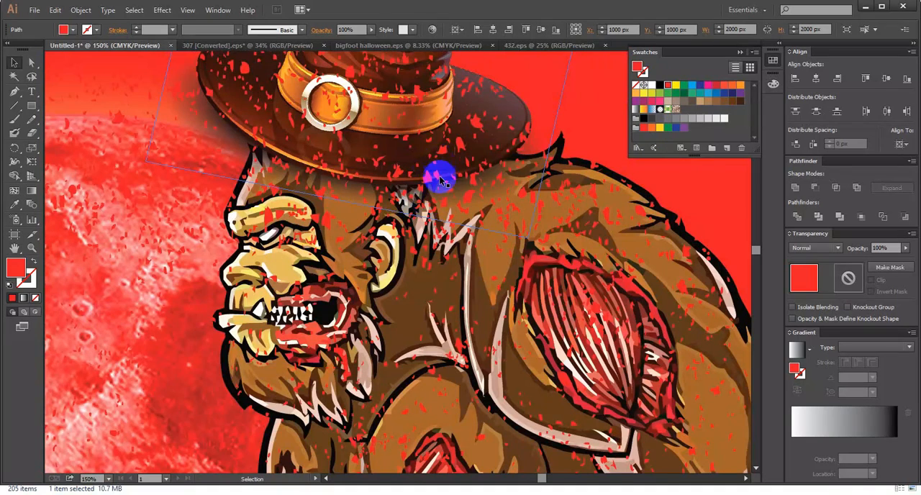
scroll(427, 164, down, 5)
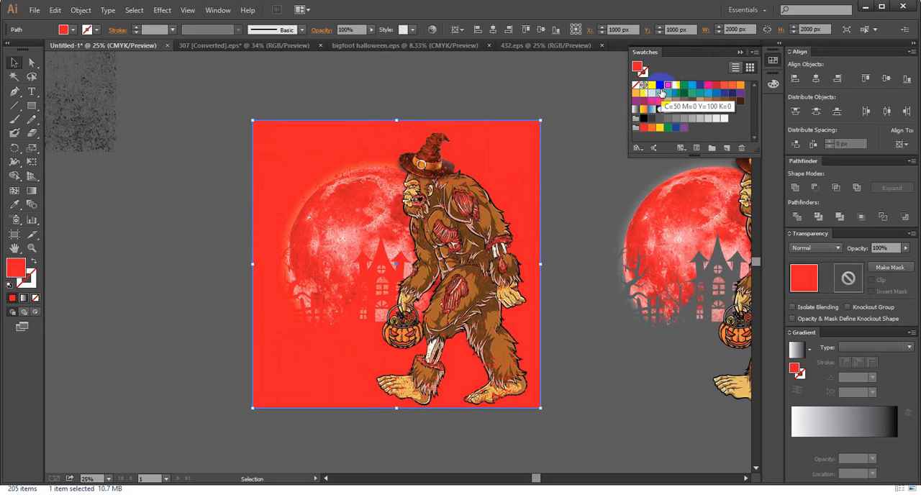
click(660, 86)
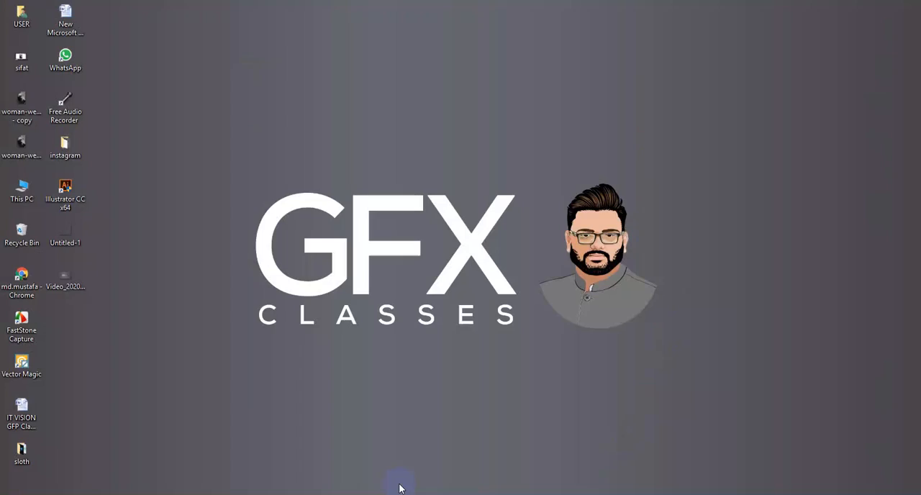